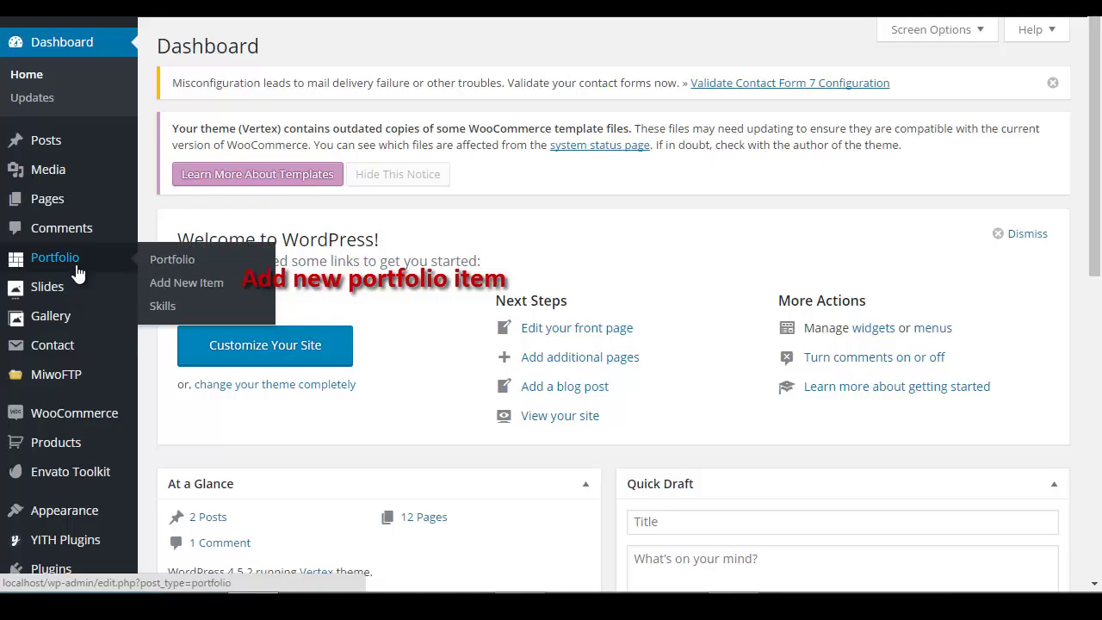
Add a new portfolio item and title it "New Portfolio"
left_click(234, 266)
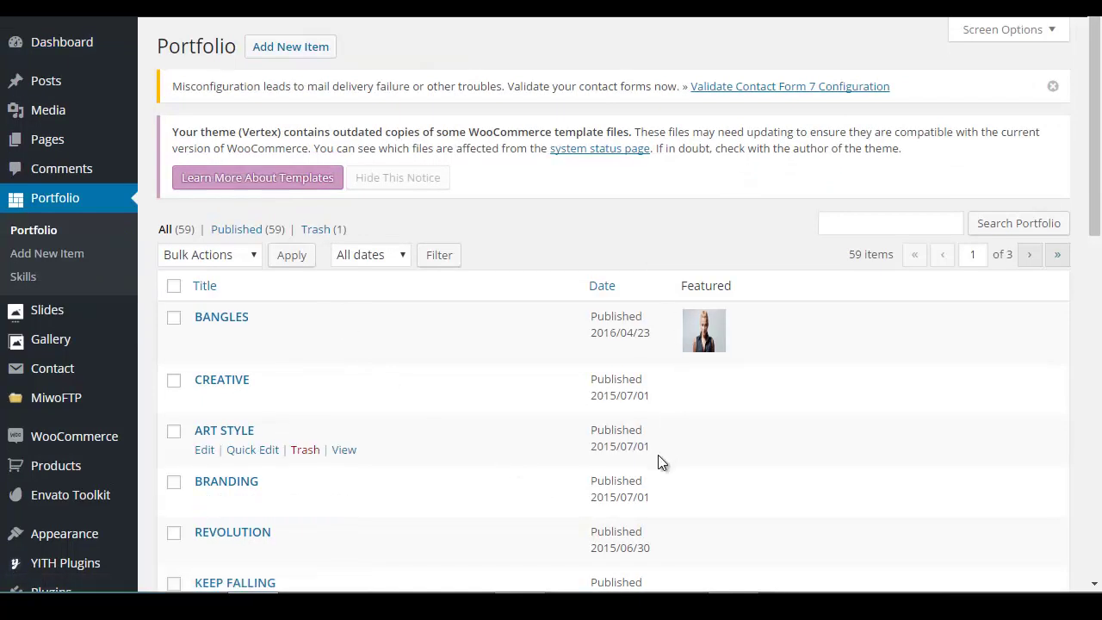
left_click(332, 50)
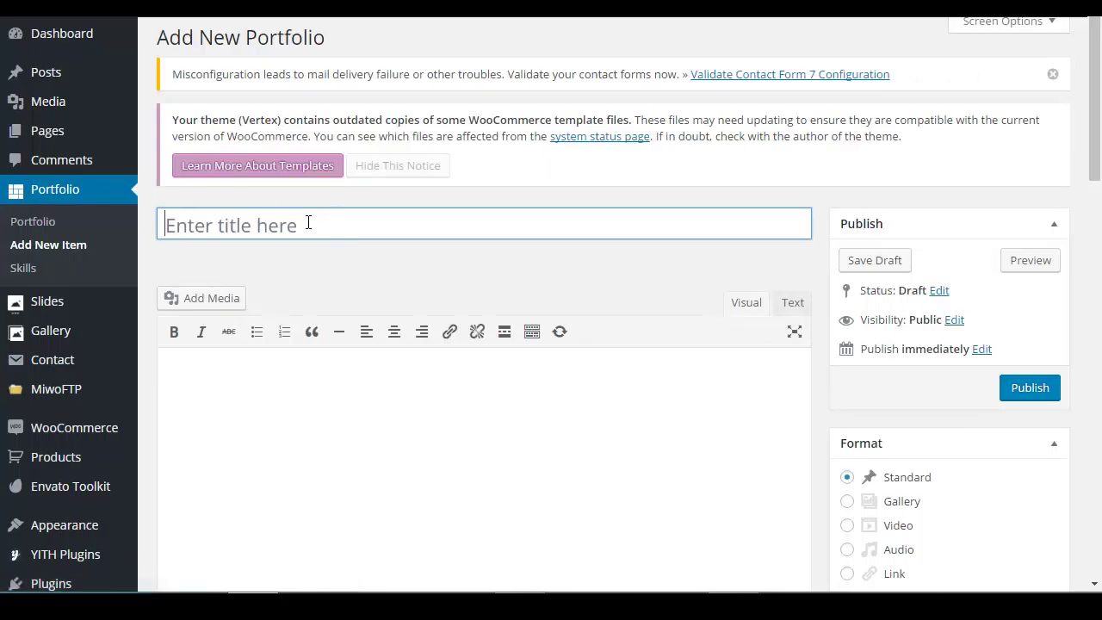
type("New")
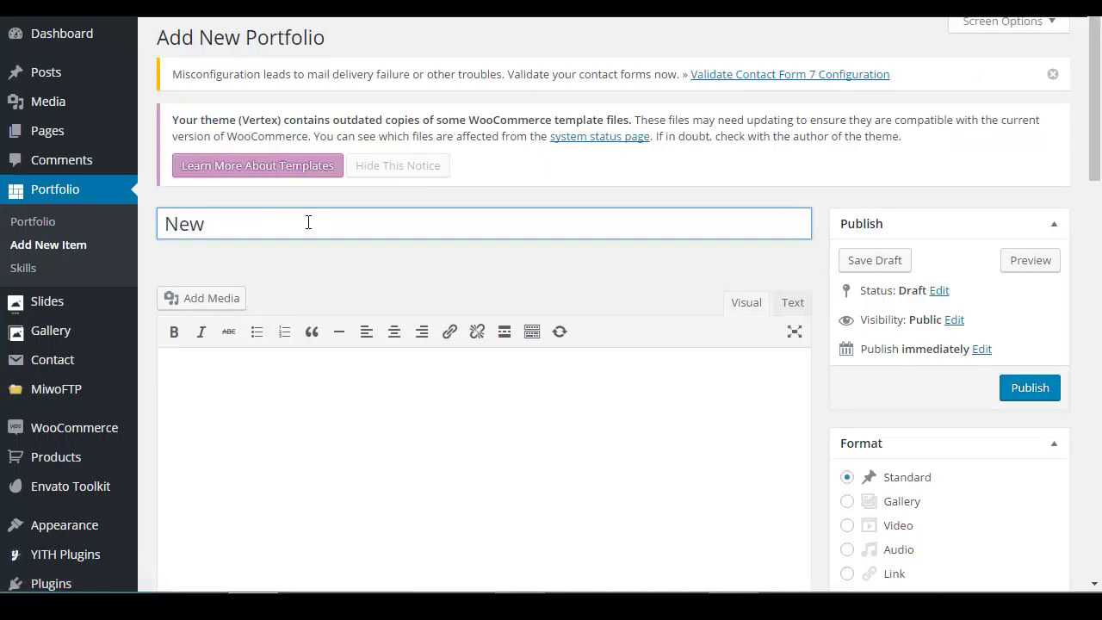
type(" Portfolio")
Set the format of the portfolio item to Gallery
scroll(507, 256, "down", 2)
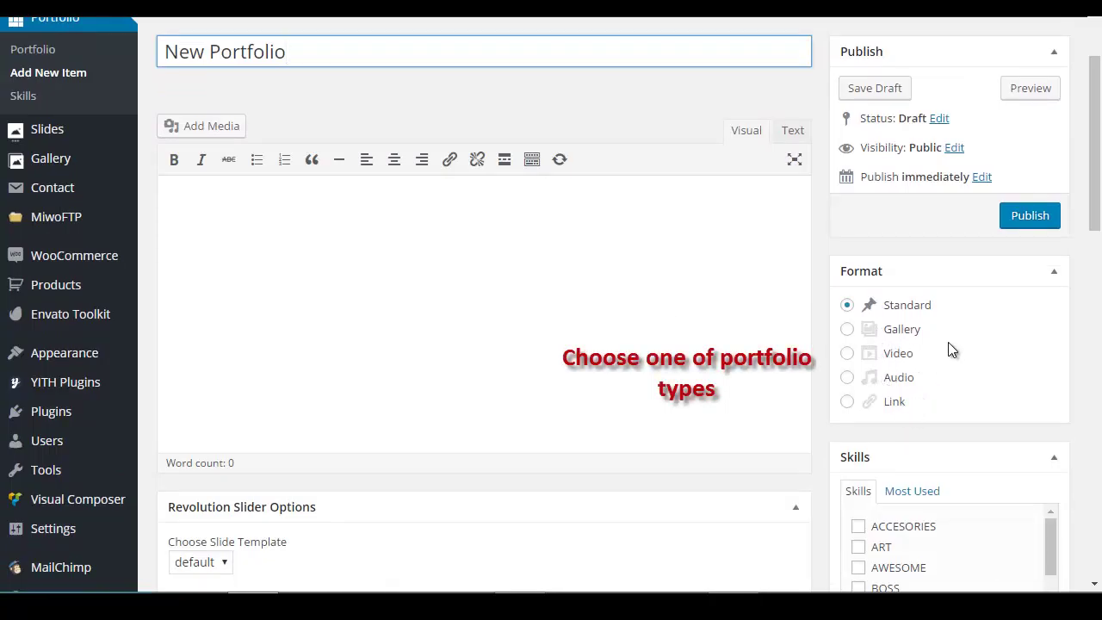
left_click(848, 330)
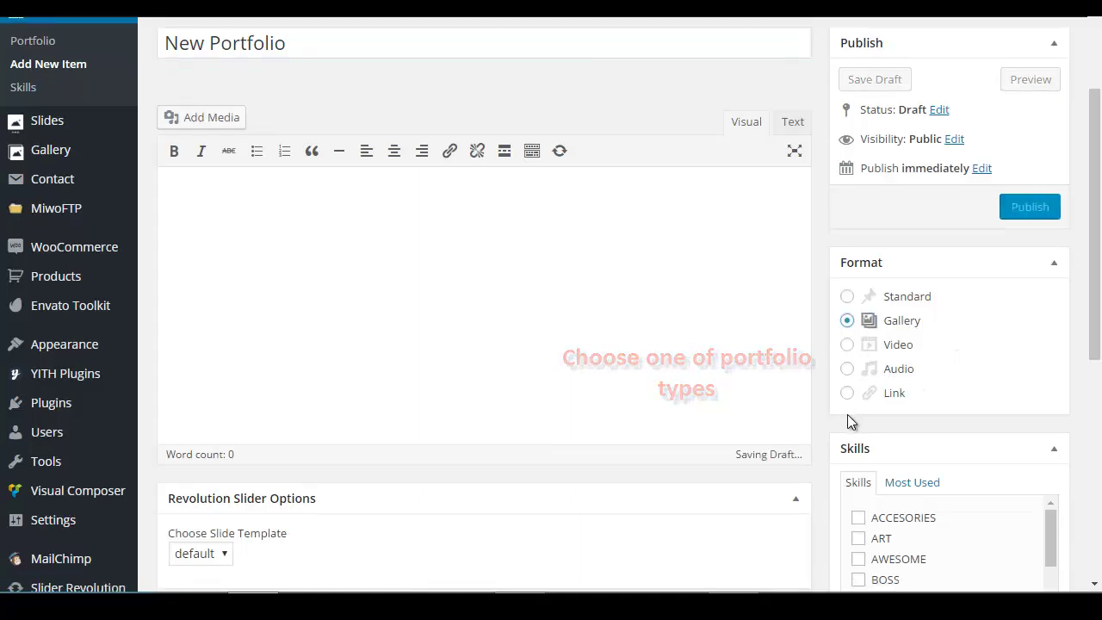
left_click(850, 346)
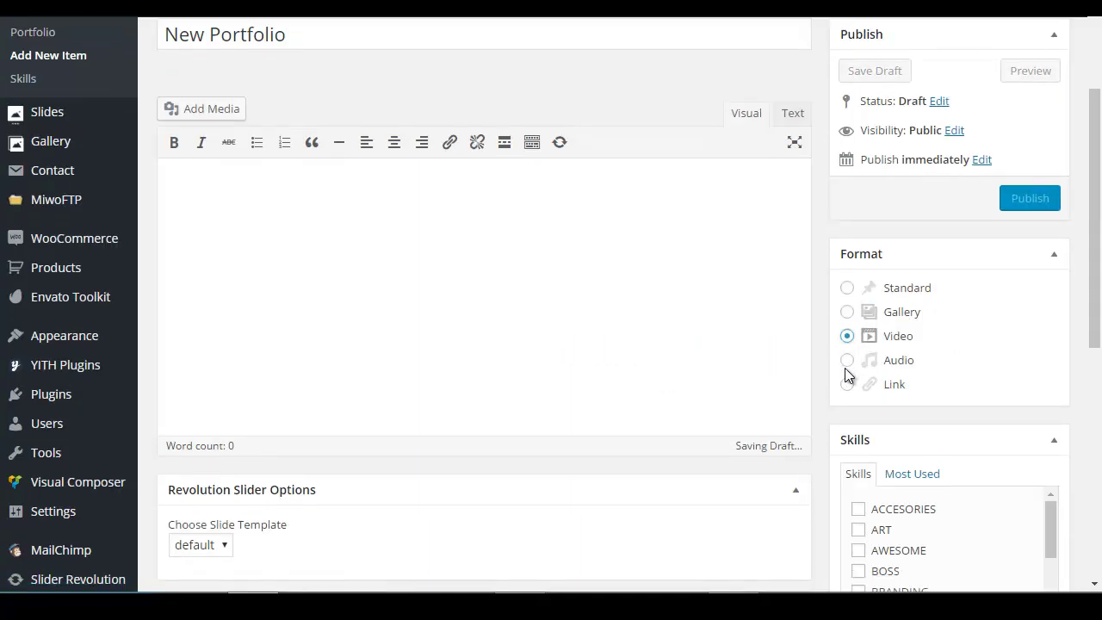
left_click(853, 313)
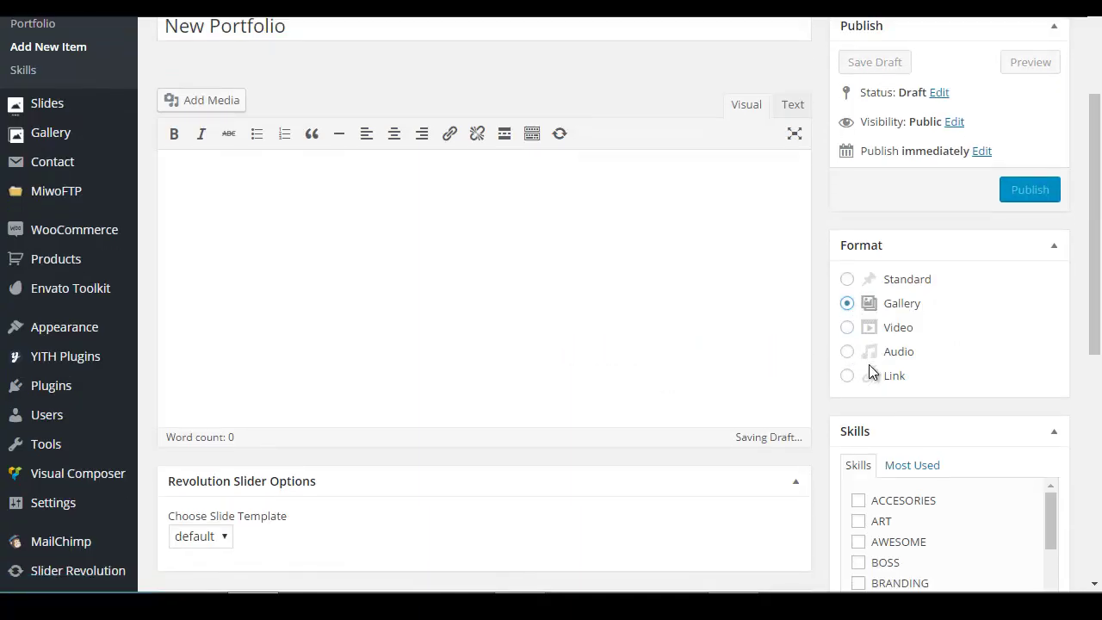
Assign the skill categories ART, AWESOME and PHOTO to the portfolio item
scroll(877, 372, "down", 2)
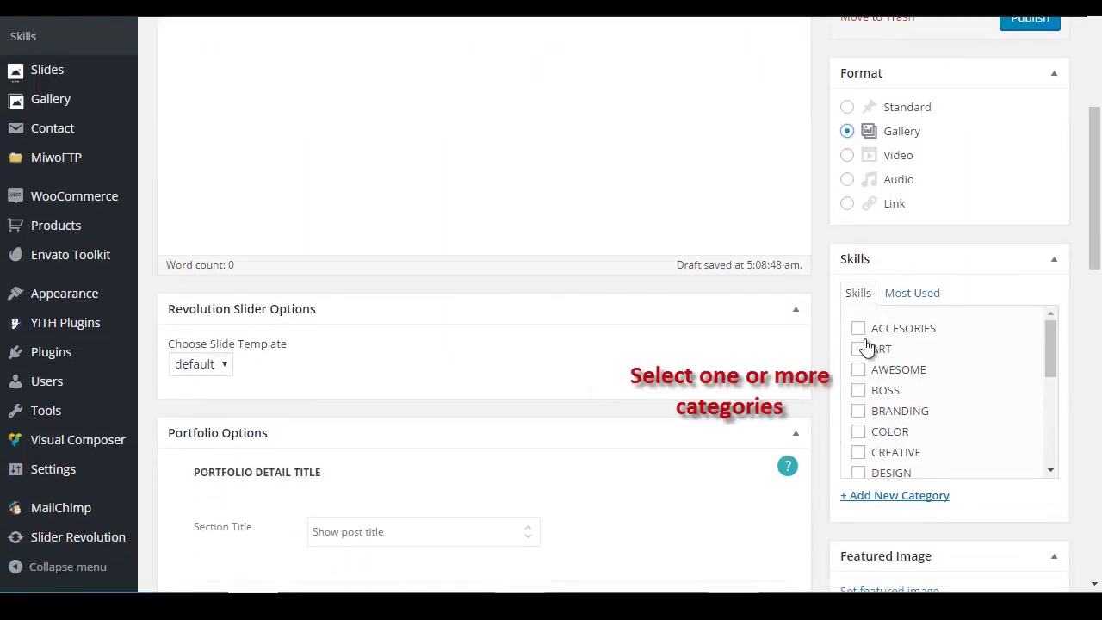
left_click(859, 351)
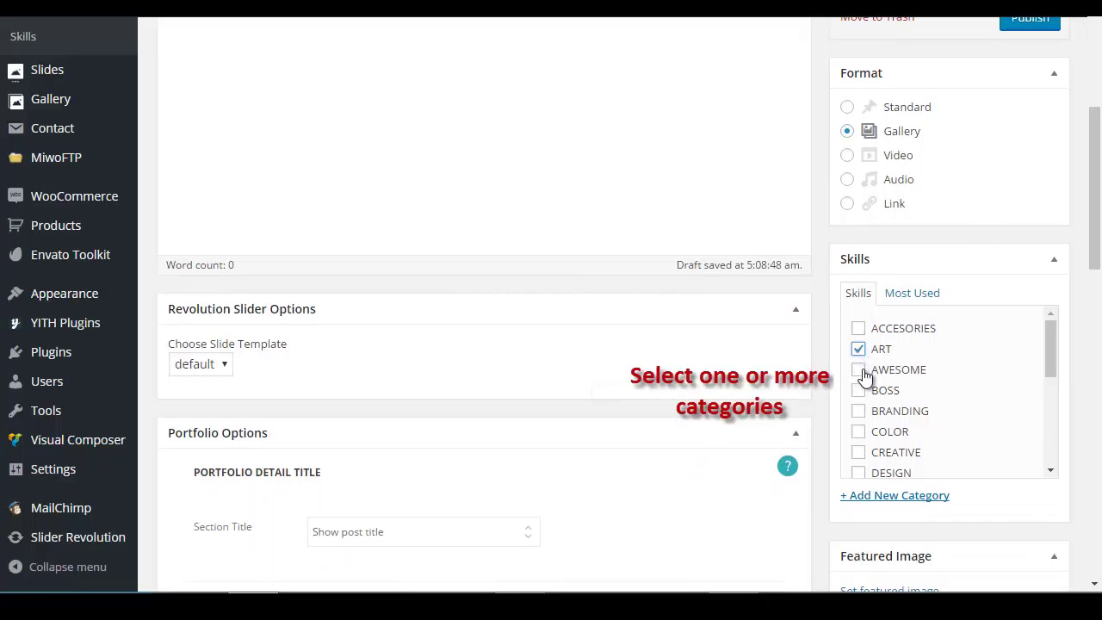
left_click(861, 371)
scroll(869, 396, "down", 3)
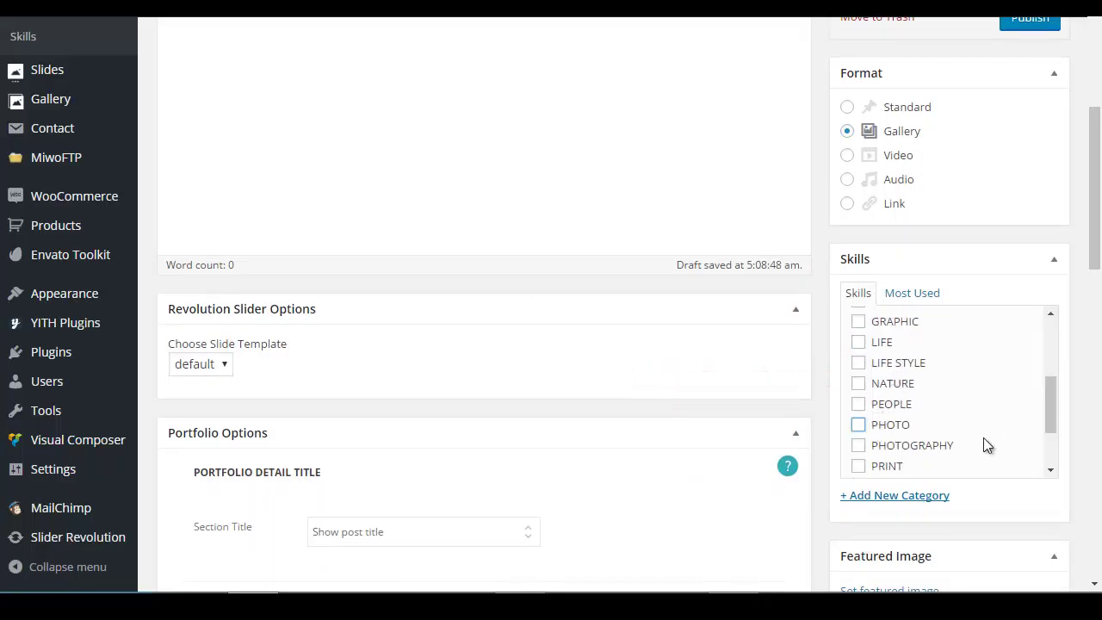
Set beauty-354575-copy.jpg from the media library as the portfolio item's main featured image
scroll(1067, 512, "down", 3)
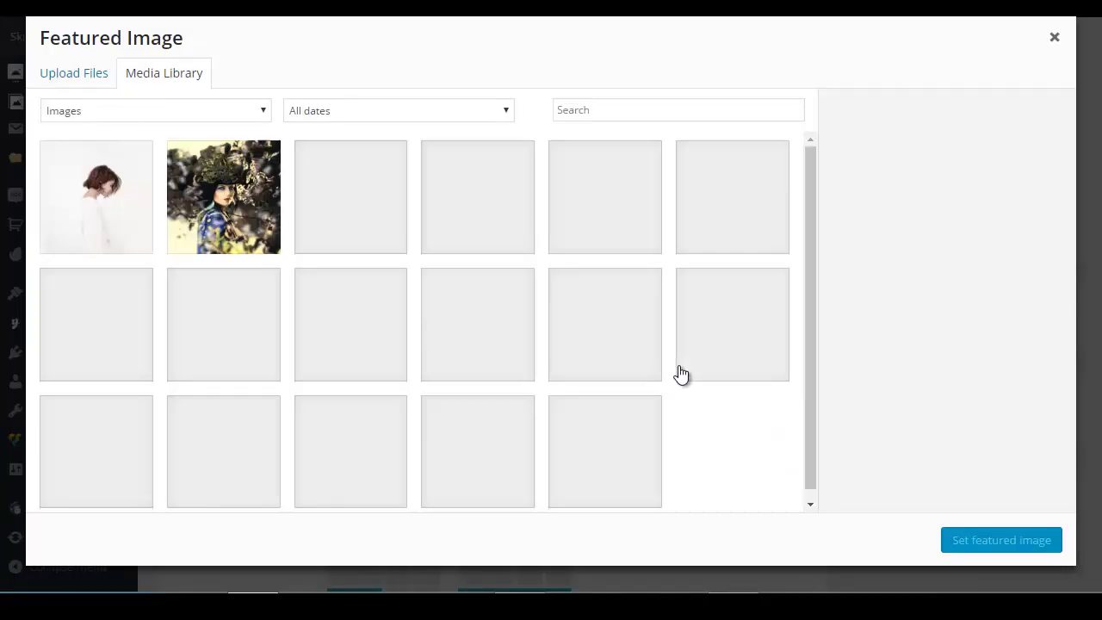
left_click(196, 234)
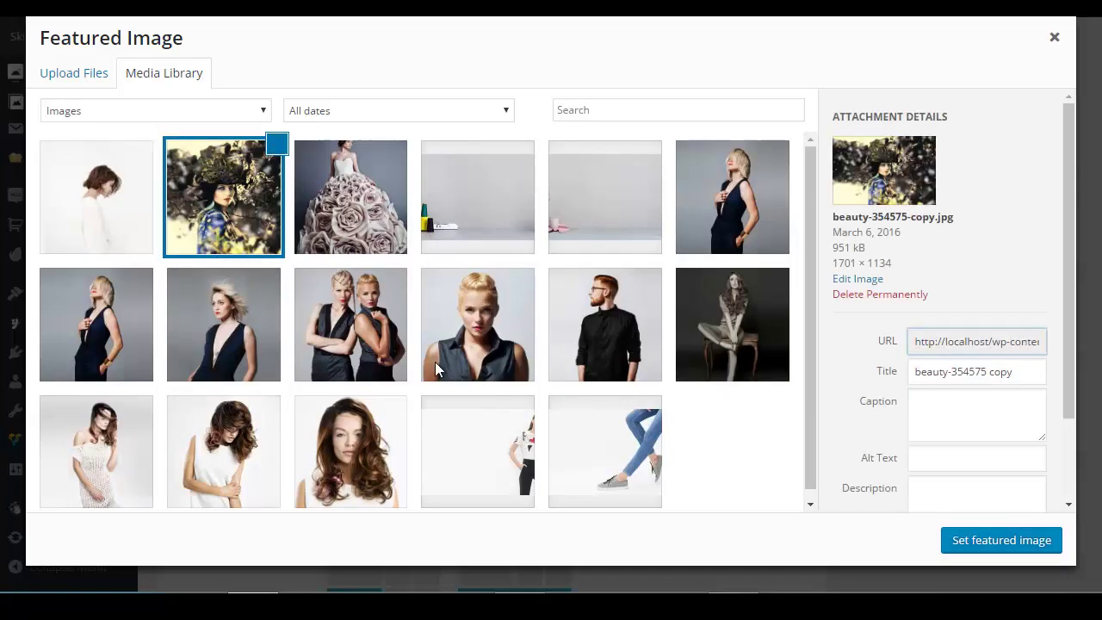
left_click(993, 546)
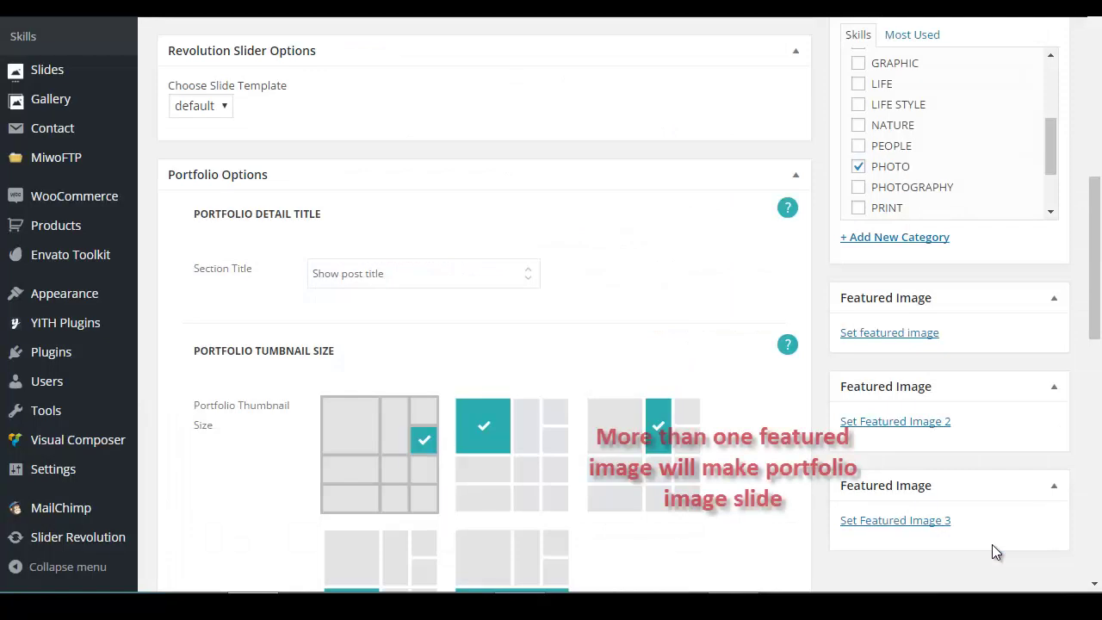
Set the media library photo of the blonde woman with windblown hair in a dark outfit as Featured Image 2
left_click(873, 422)
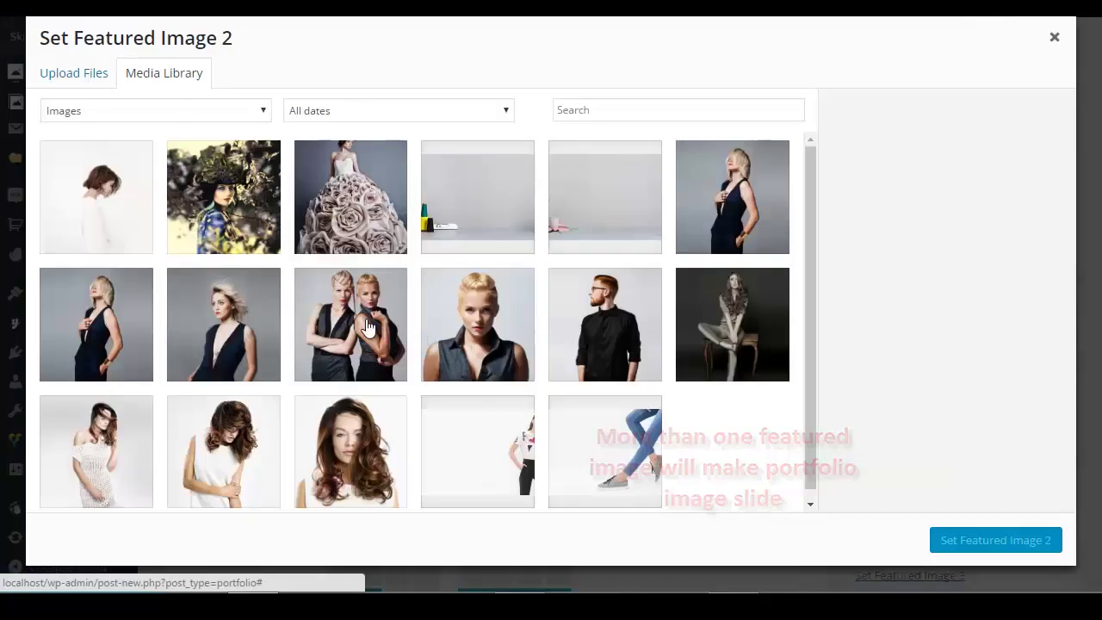
left_click(220, 312)
left_click(985, 543)
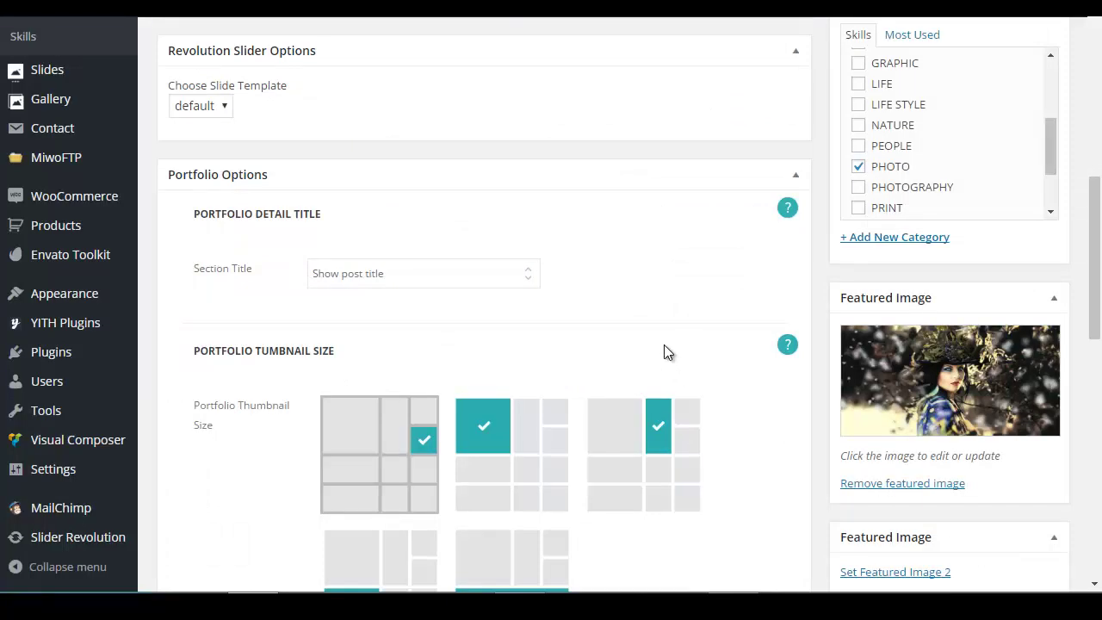
Choose the large square layout as the portfolio thumbnail size
scroll(766, 358, "down", 2)
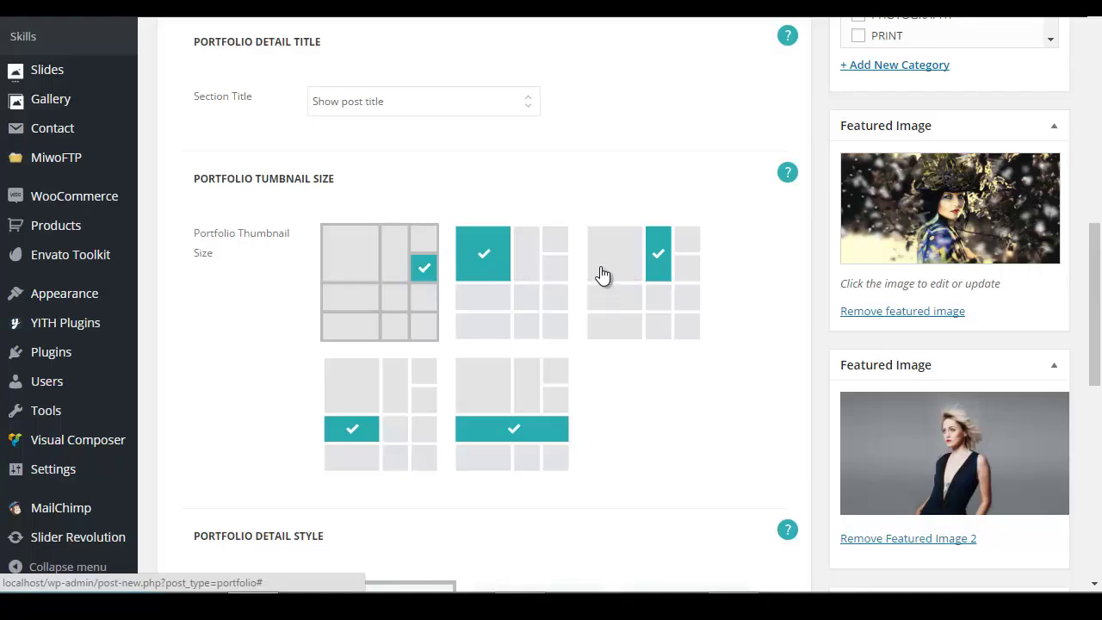
scroll(603, 274, "up", 2)
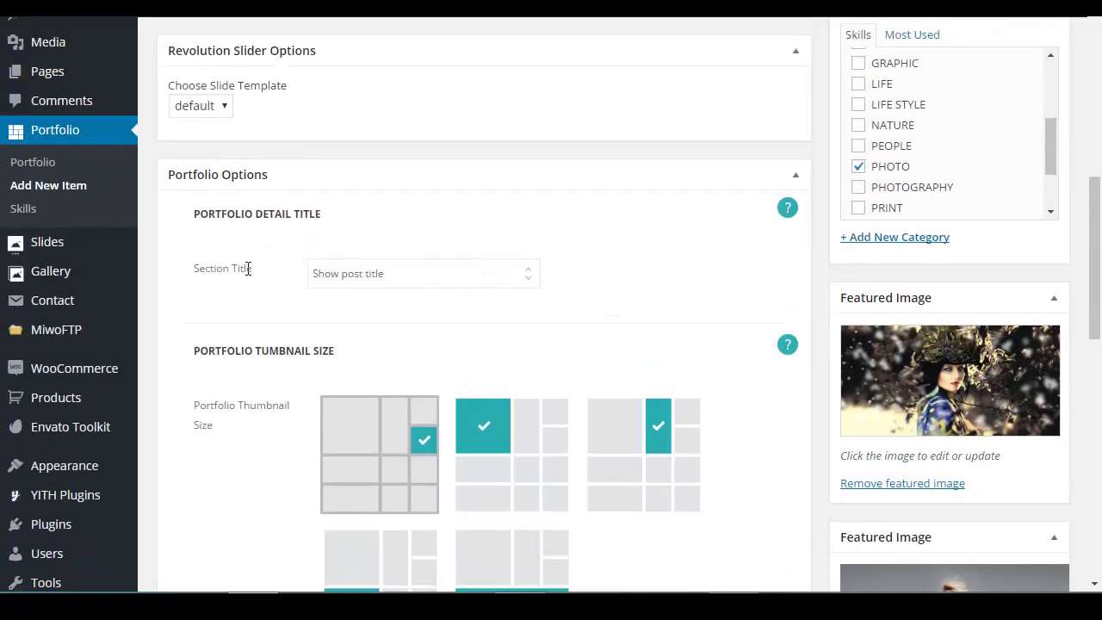
scroll(540, 427, "down", 1)
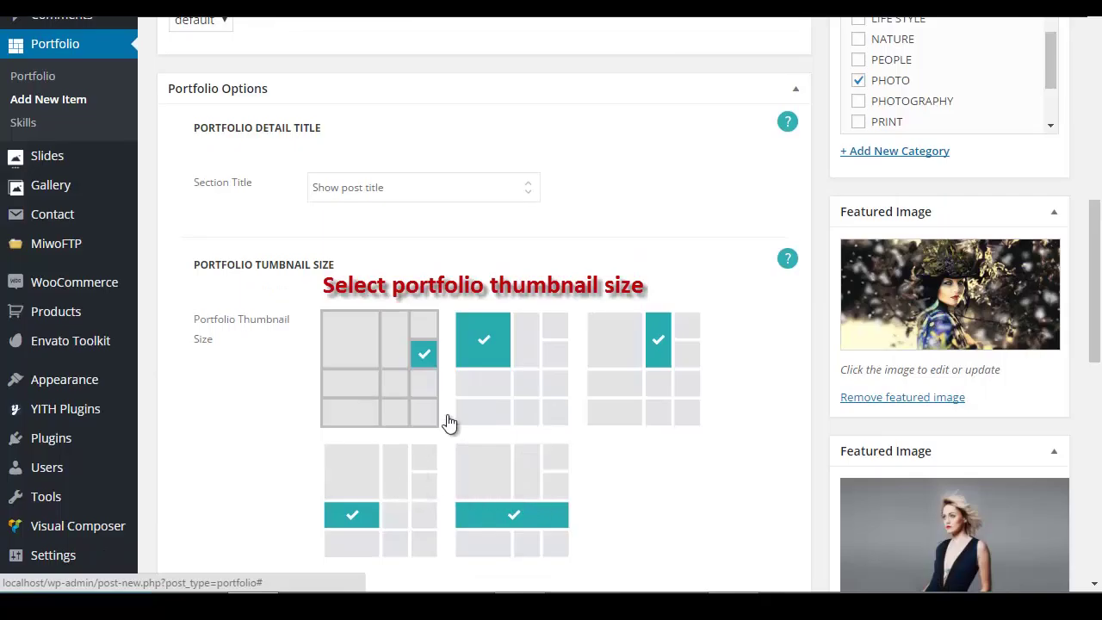
left_click(521, 379)
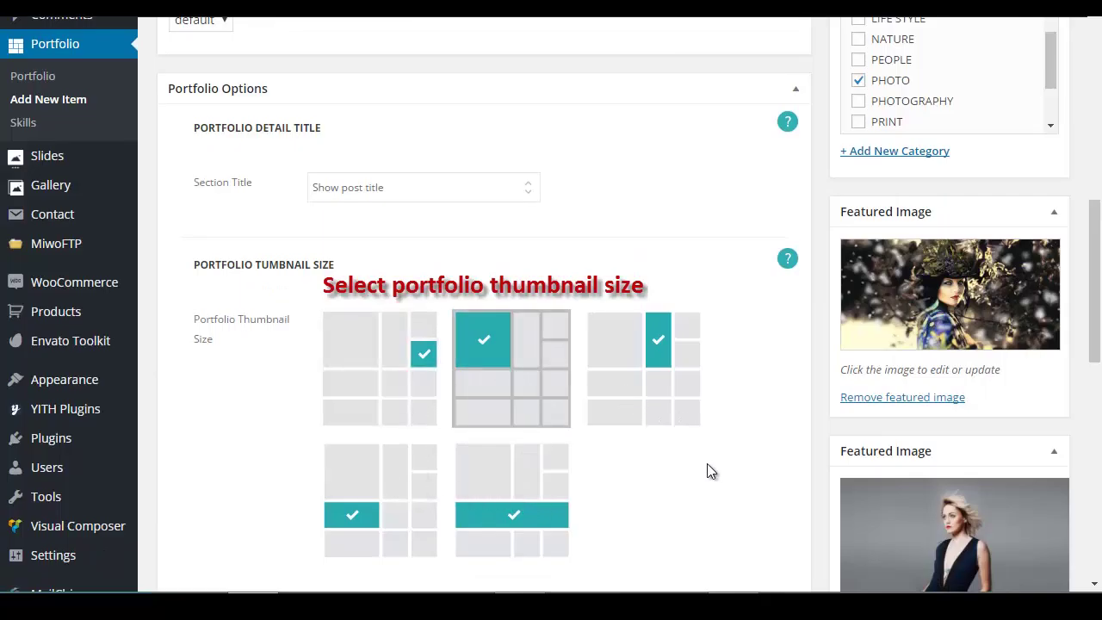
Add the girl-white-dress image from the media library to the portfolio detail images
scroll(707, 469, "down", 4)
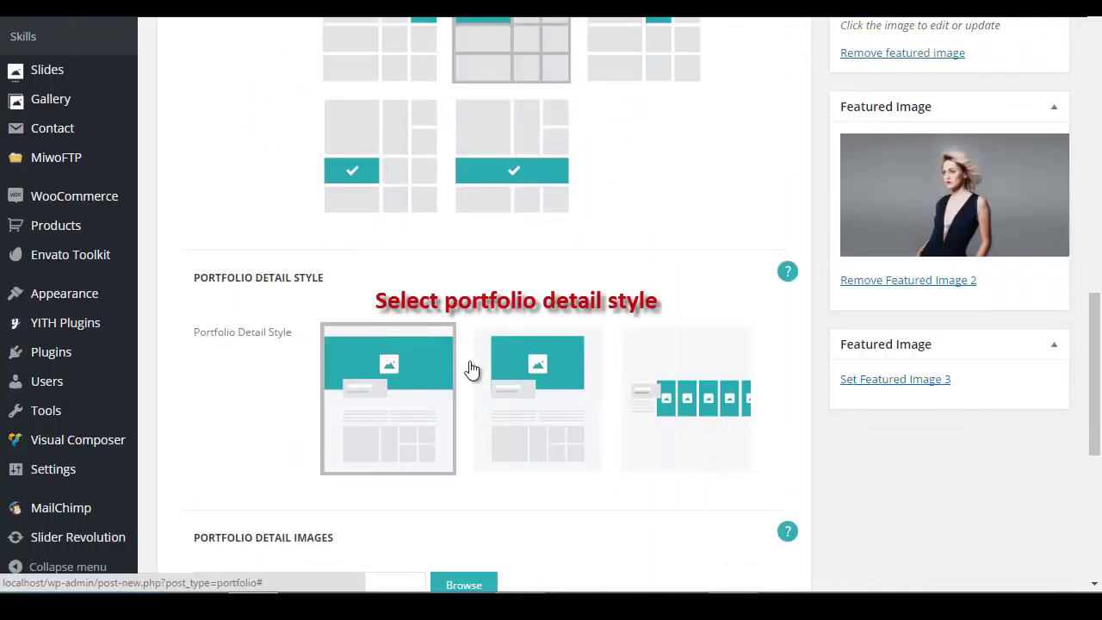
scroll(598, 435, "down", 3)
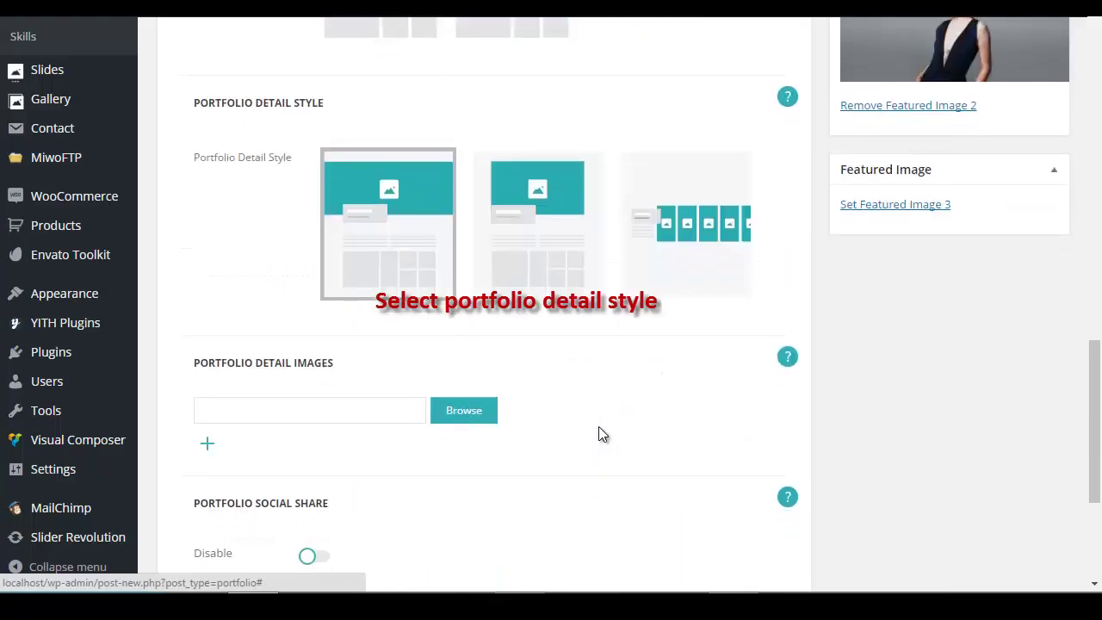
scroll(600, 423, "down", 1)
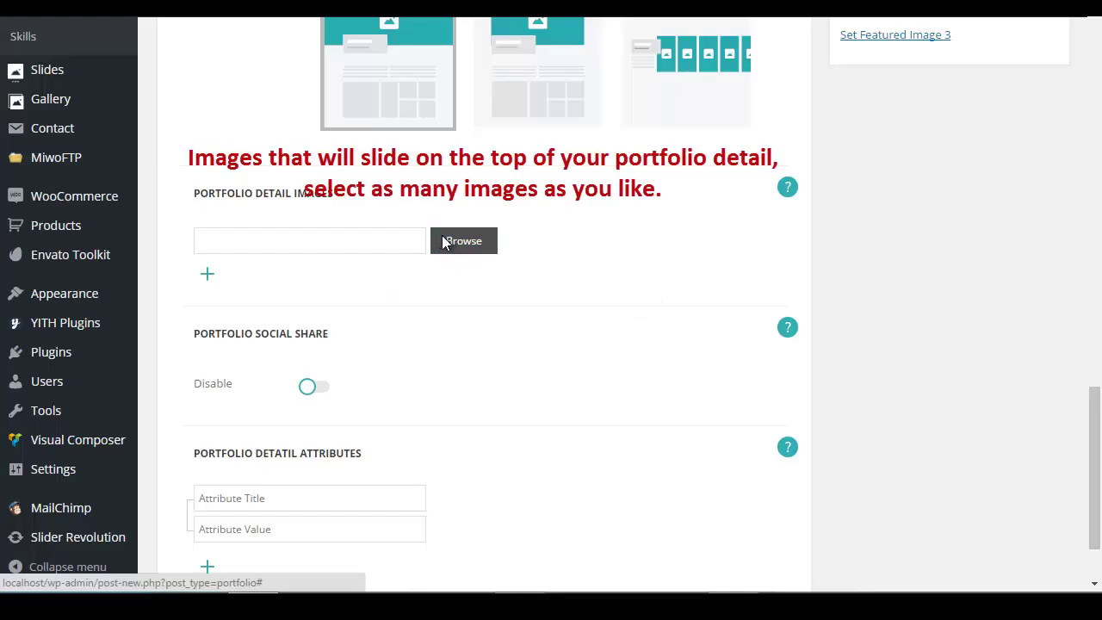
left_click(445, 242)
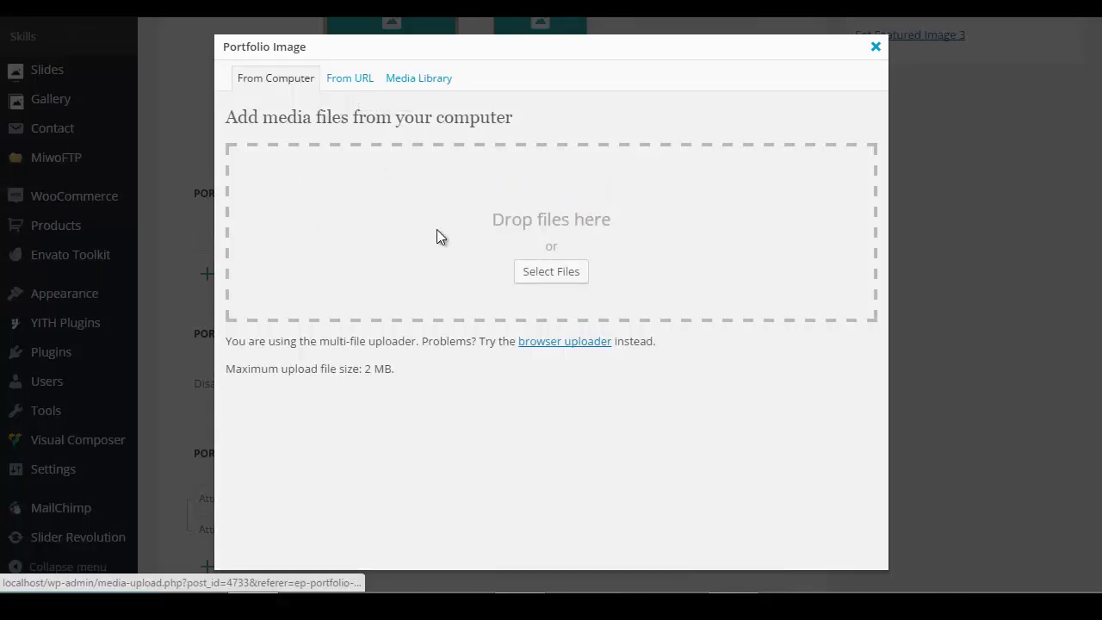
left_click(427, 83)
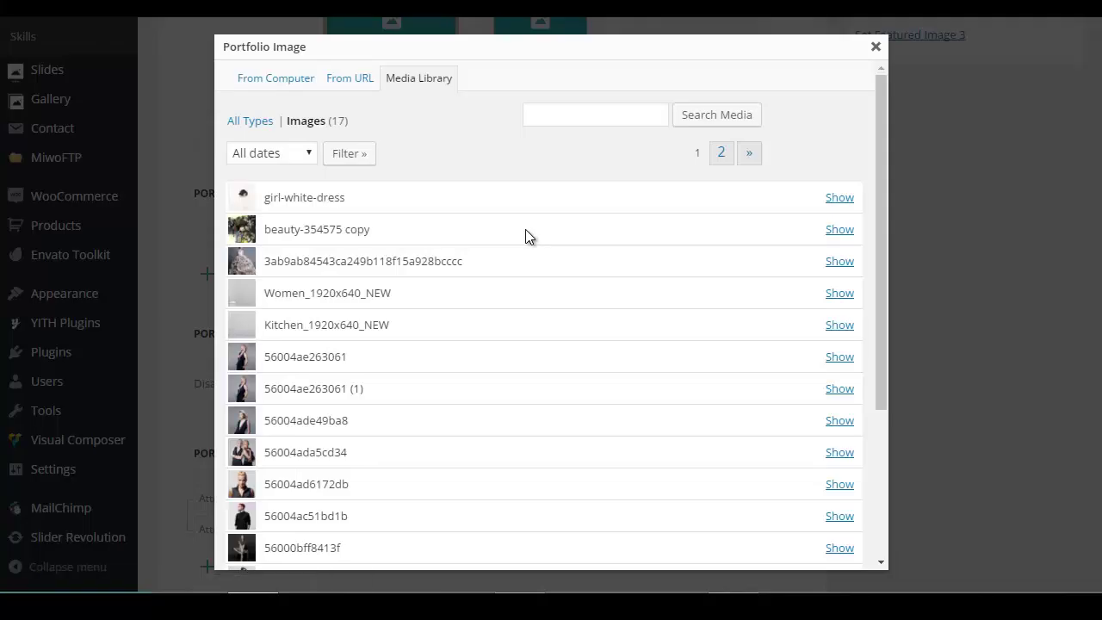
left_click(840, 197)
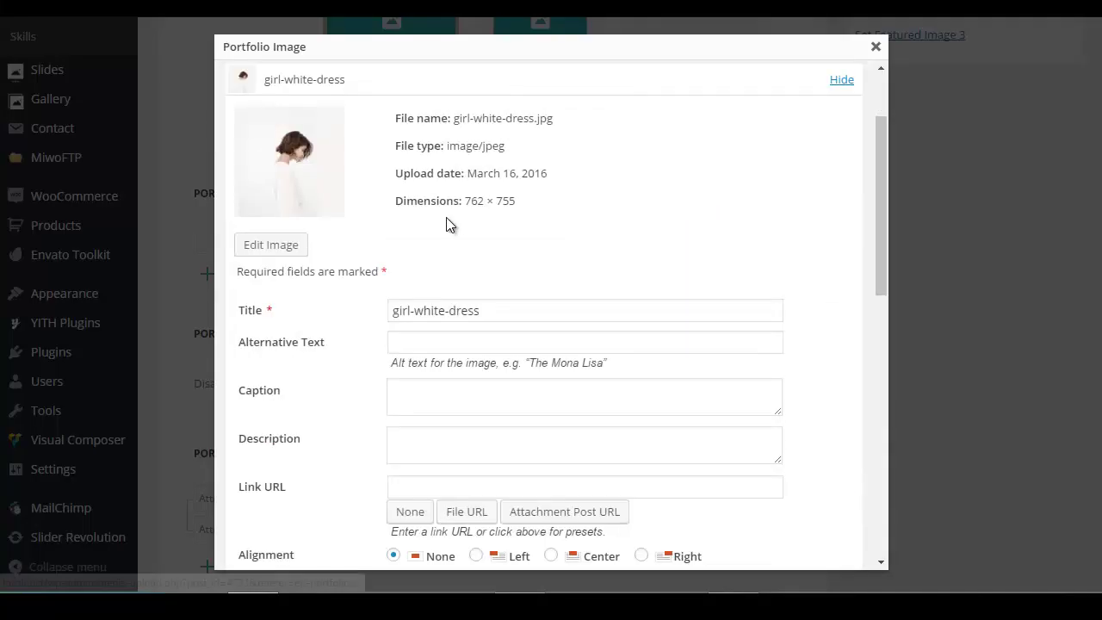
scroll(539, 232, "down", 5)
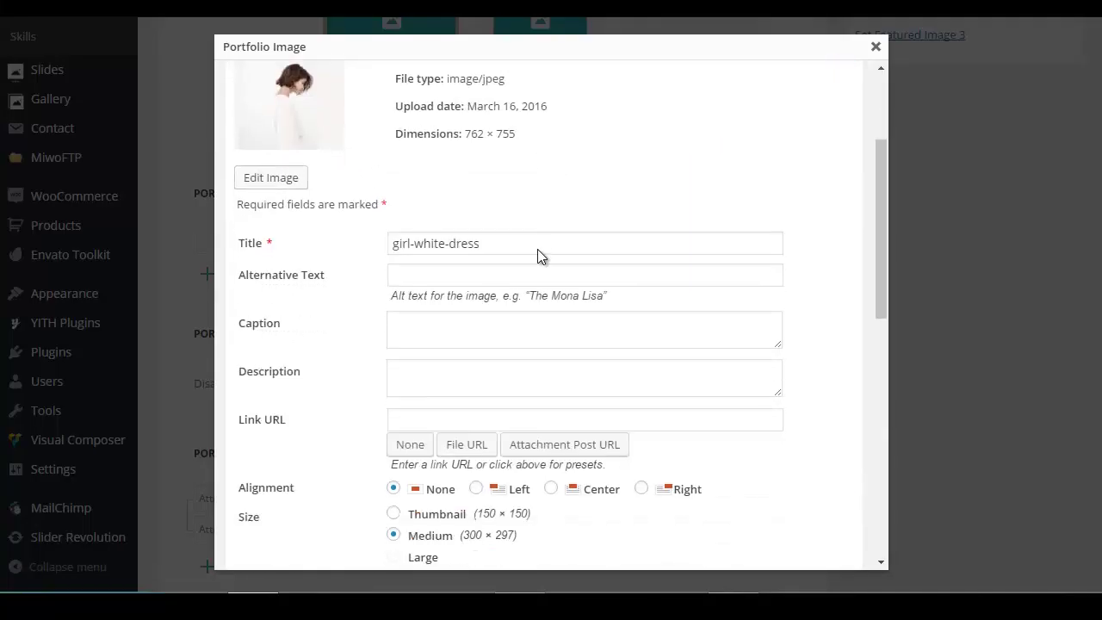
left_click(450, 362)
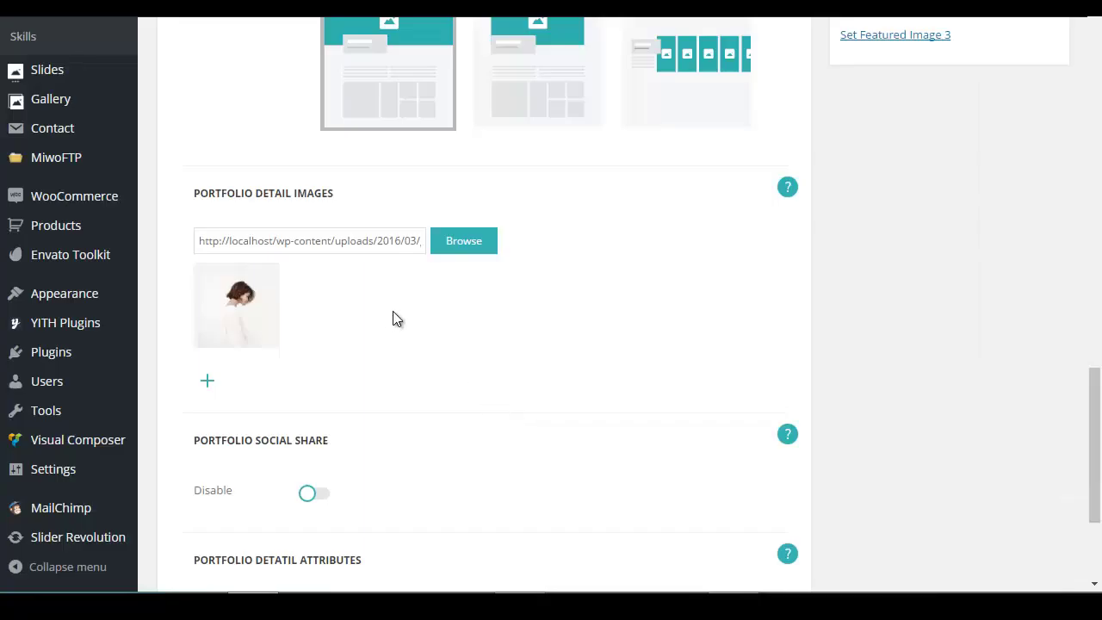
Enable social share for the portfolio item and publish it
scroll(493, 302, "down", 5)
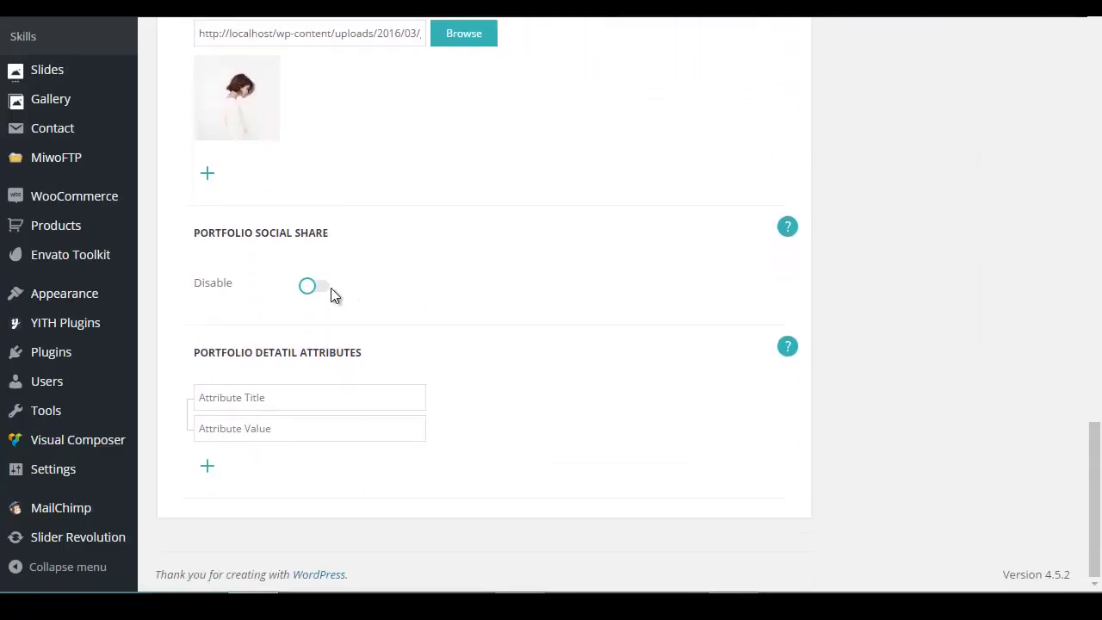
left_click(326, 285)
scroll(749, 346, "up", 10)
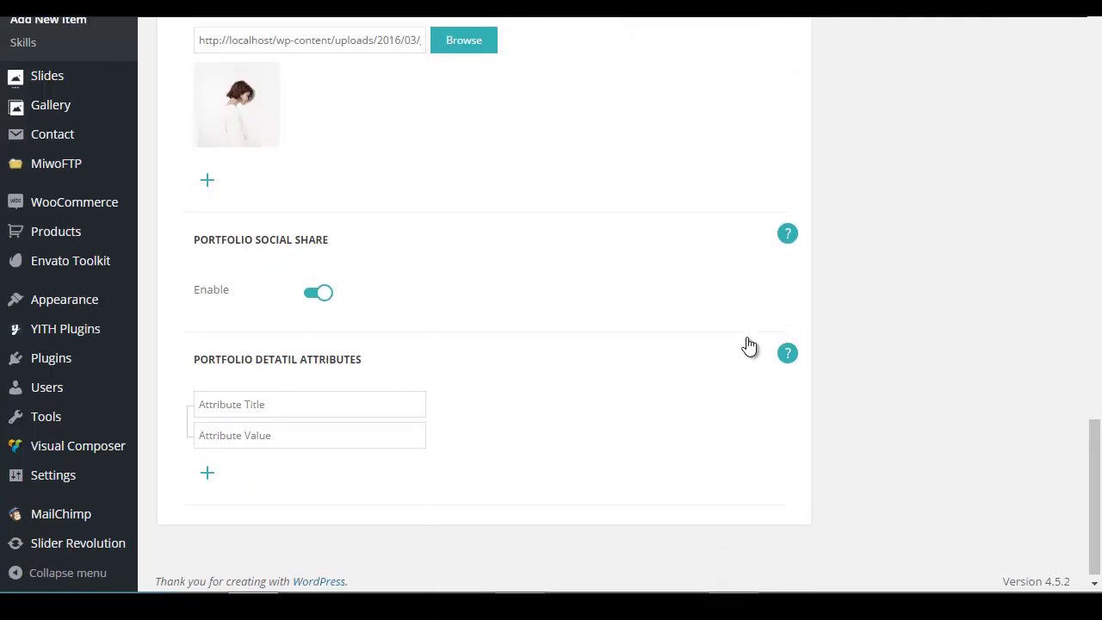
scroll(748, 340, "up", 15)
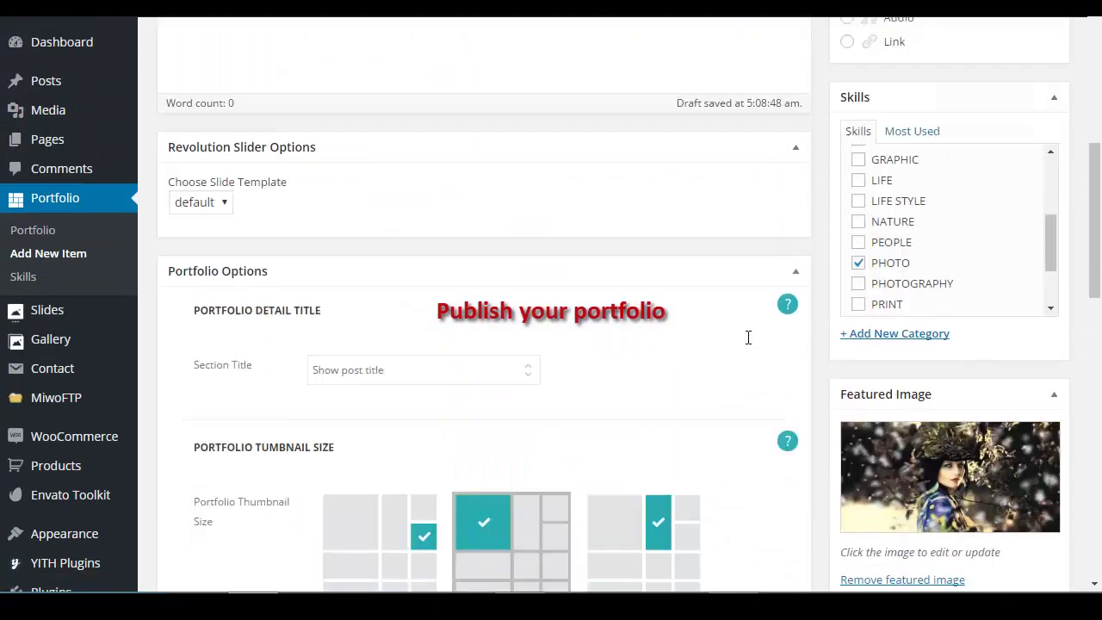
scroll(795, 337, "up", 5)
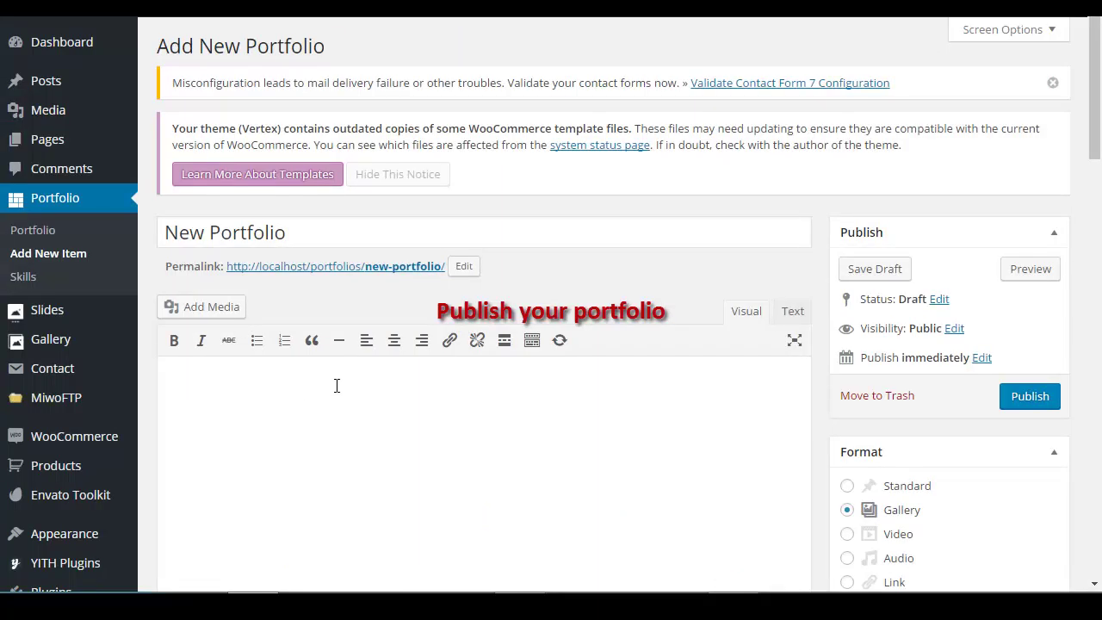
left_click(1016, 399)
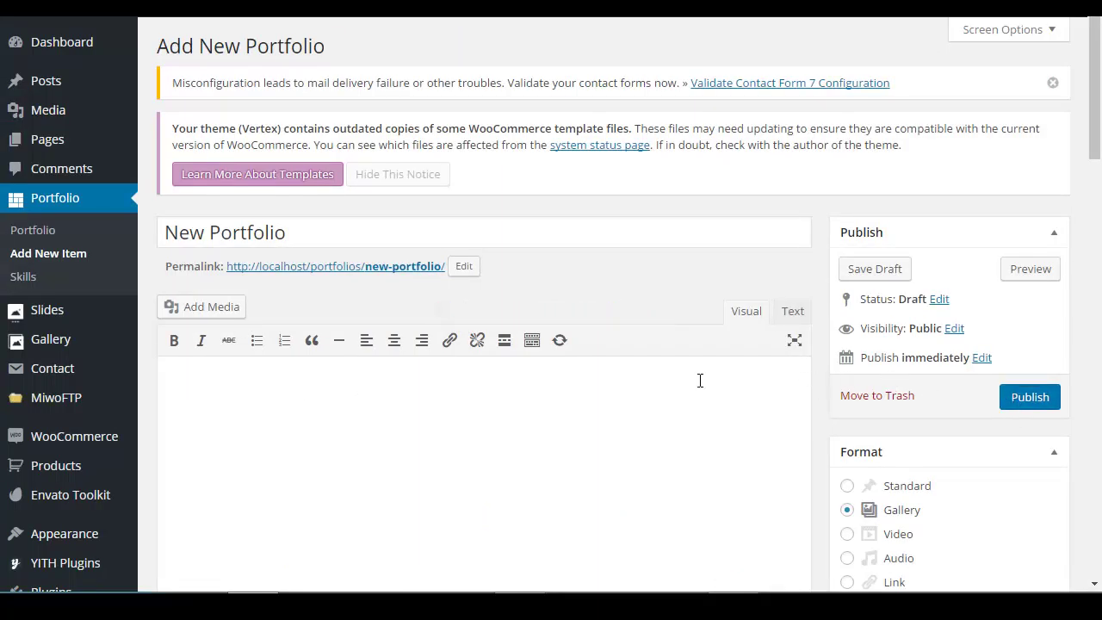
Start a new blank page in the site's Pages section
scroll(315, 288, "down", 3)
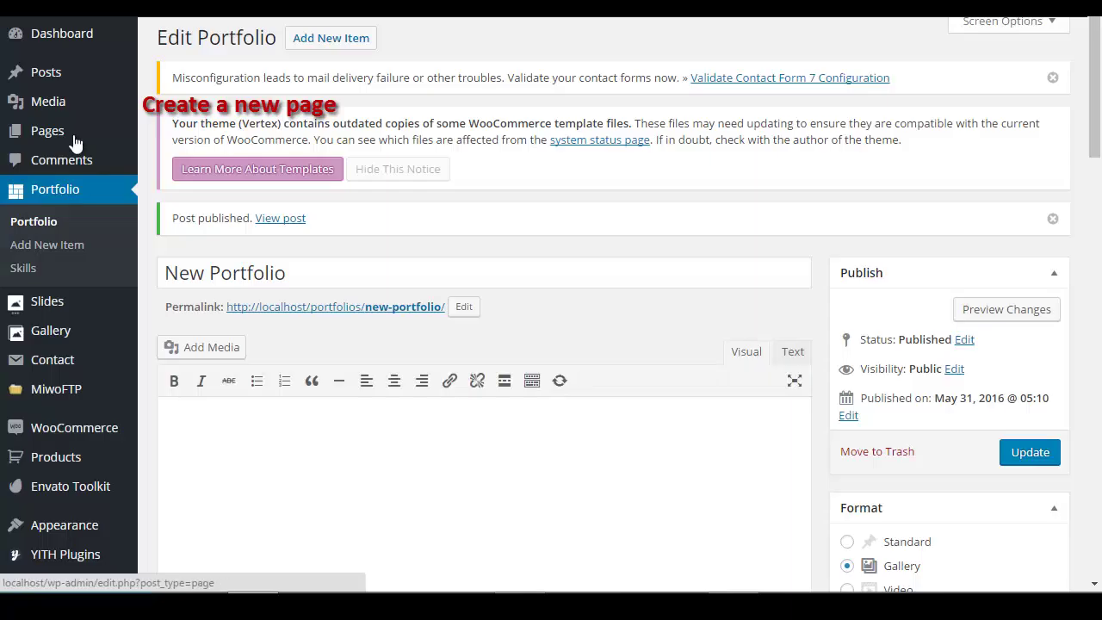
mouse_move(76, 142)
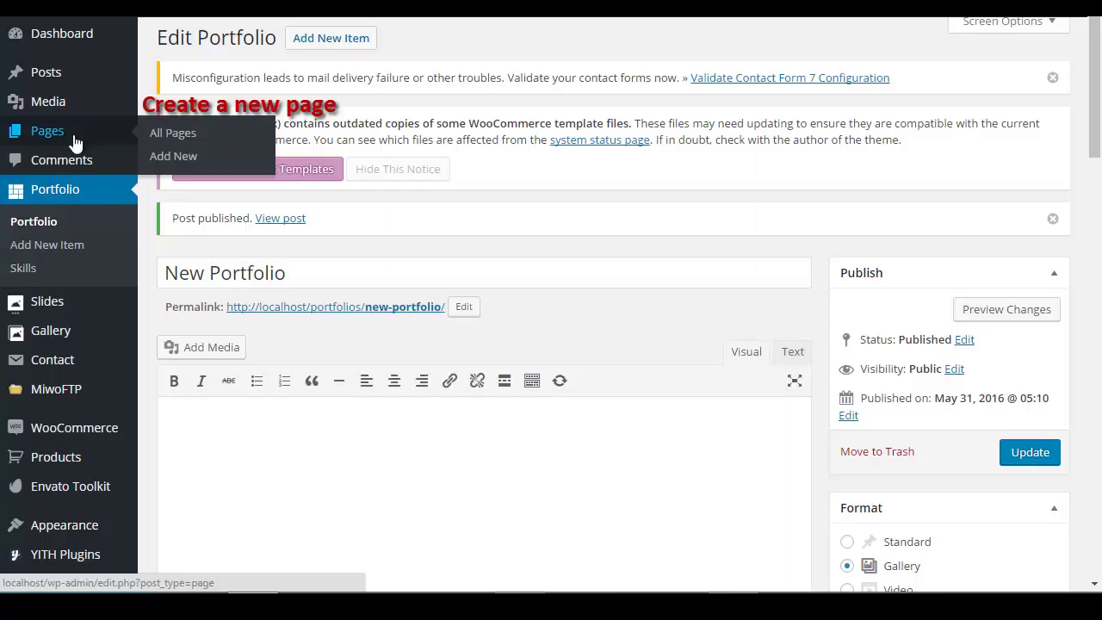
left_click(164, 158)
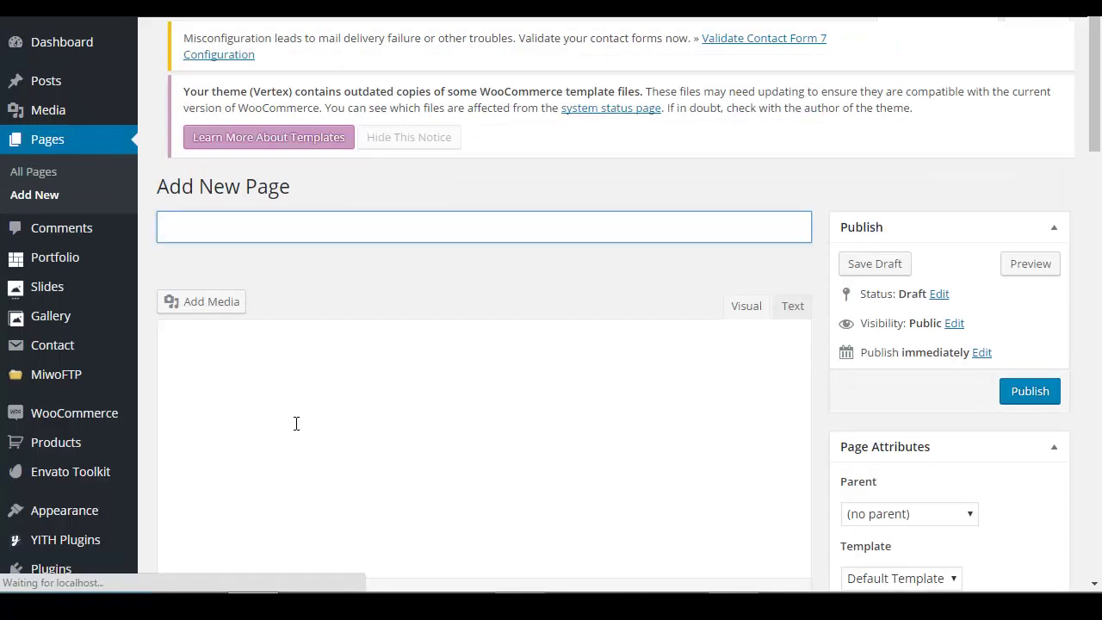
Title the new page "Portfolio Test"
left_click(228, 228)
type("Por")
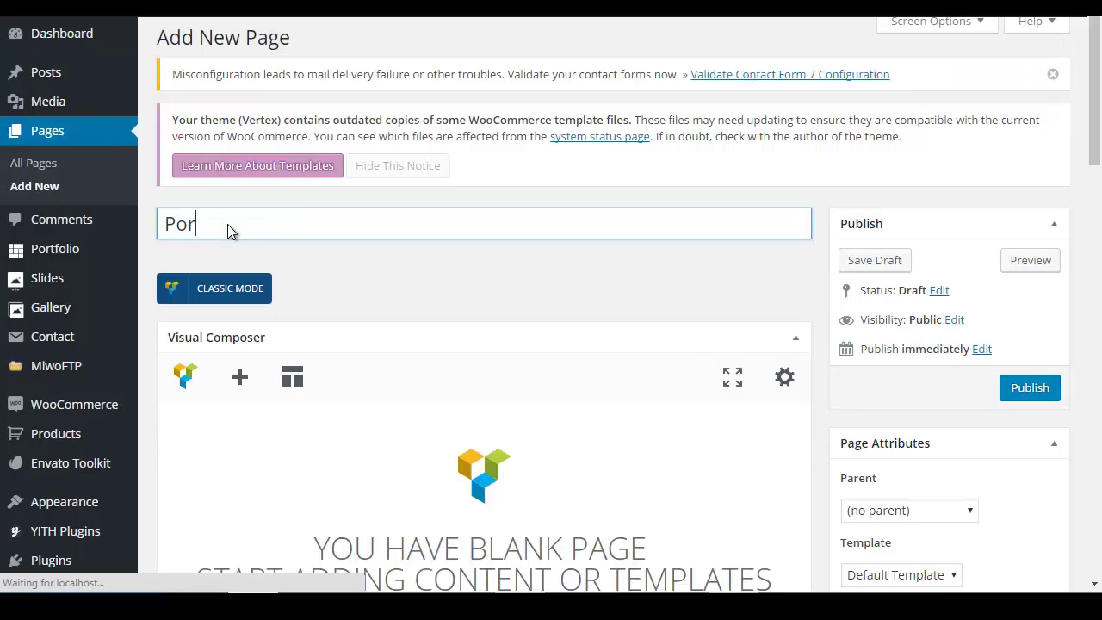
type("tfo")
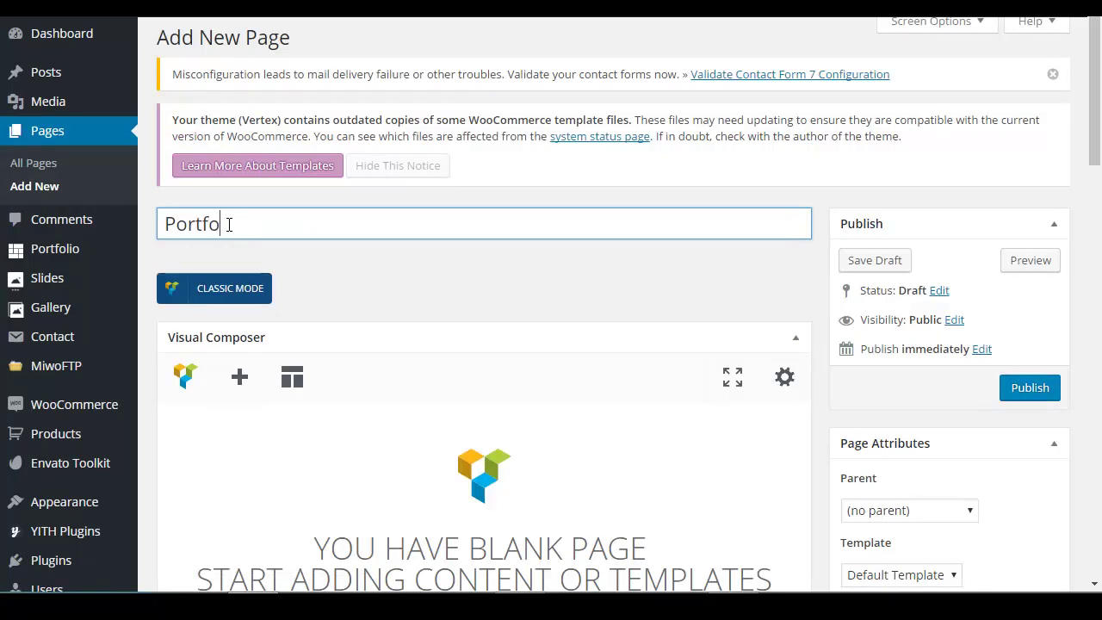
type("lio Test")
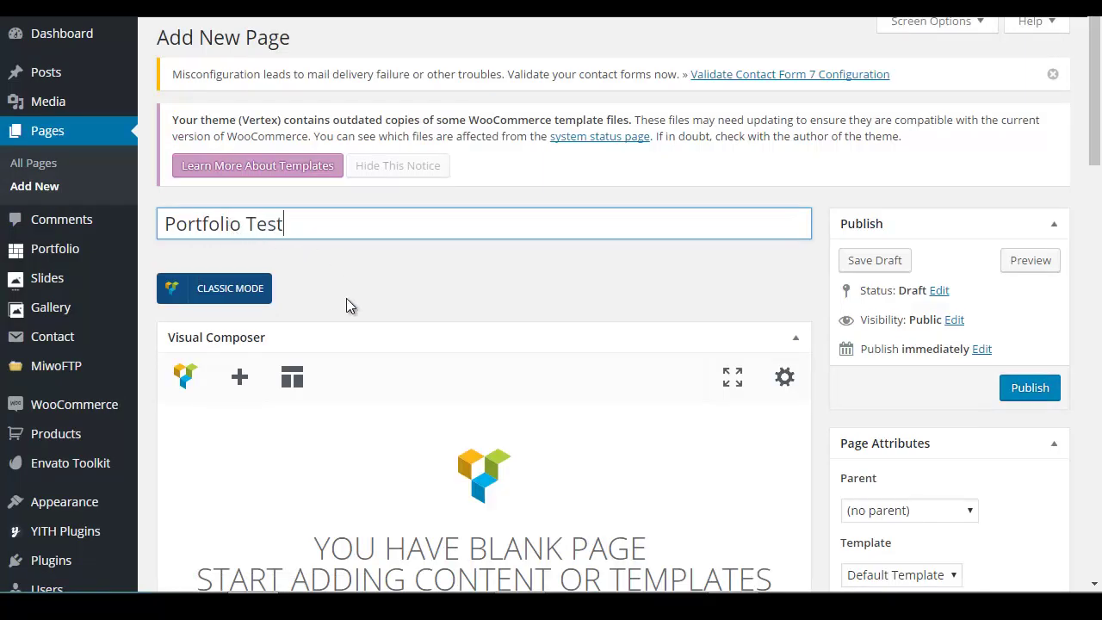
Search the page builder's elements for "port" and add the Portfolio element to the page
left_click(247, 383)
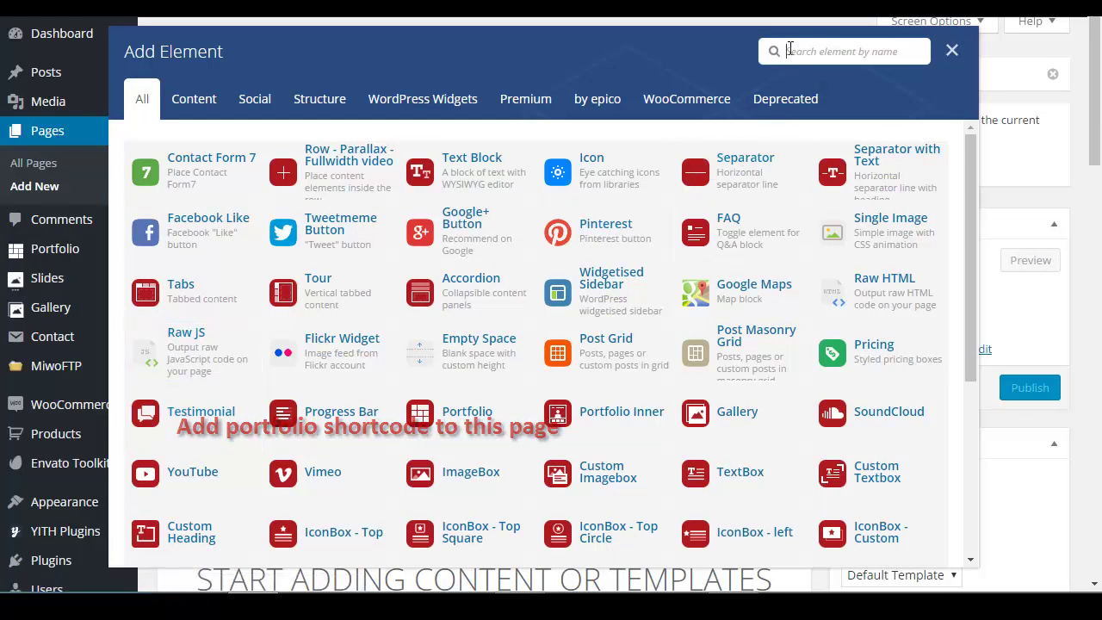
left_click(790, 49)
type("port")
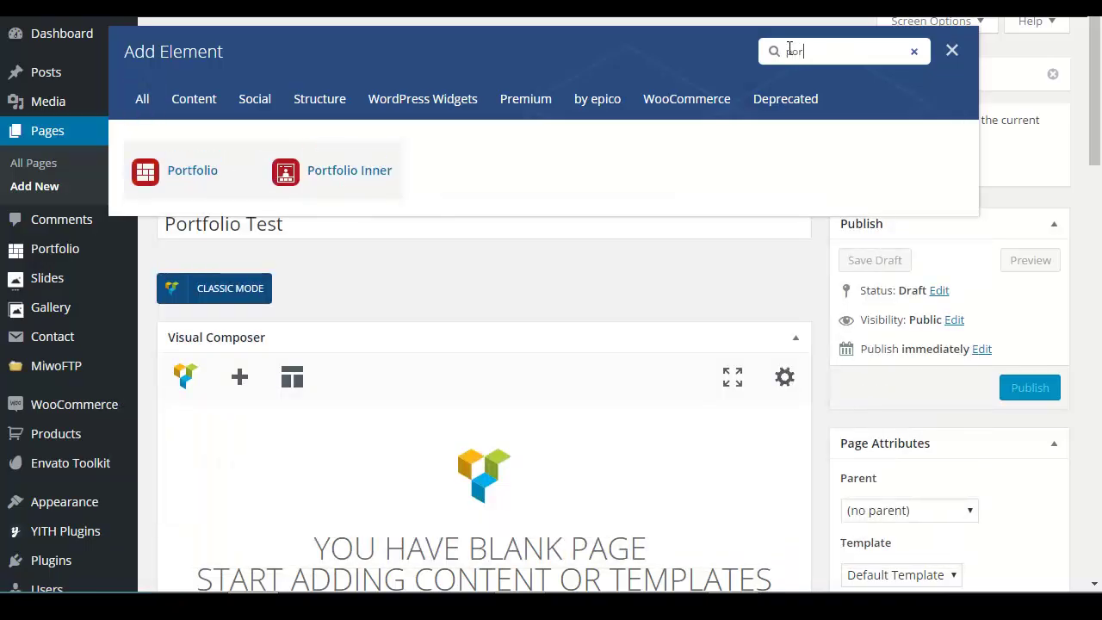
left_click(187, 172)
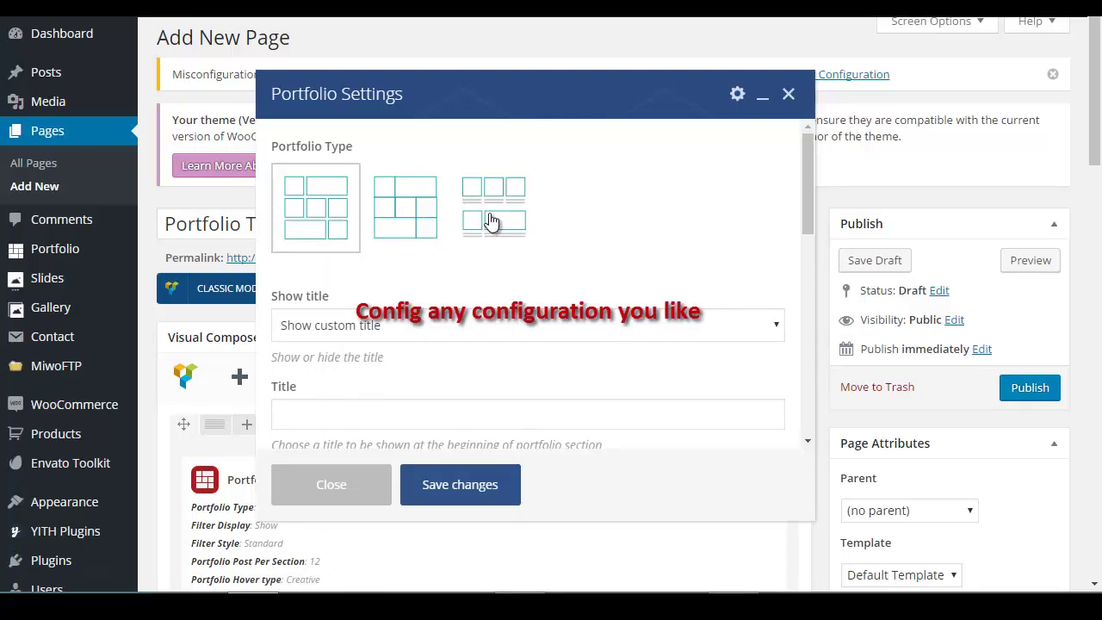
Set the Portfolio element's filter style to Toggle, with Close as the toggle's beginning state
scroll(490, 221, "down", 1)
scroll(490, 220, "down", 1)
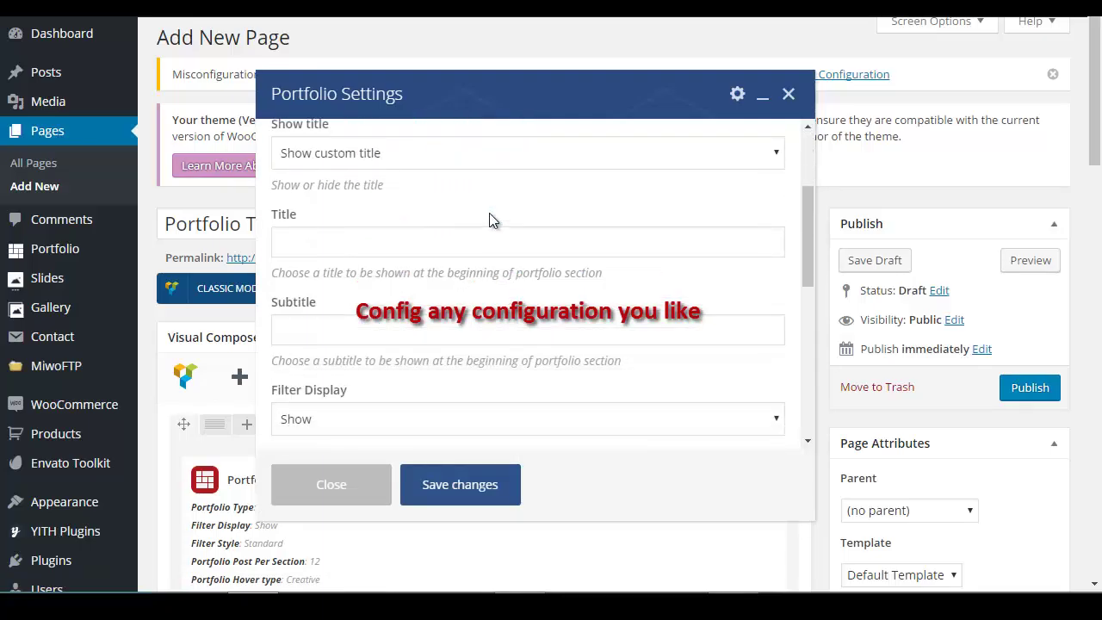
scroll(480, 204, "down", 1)
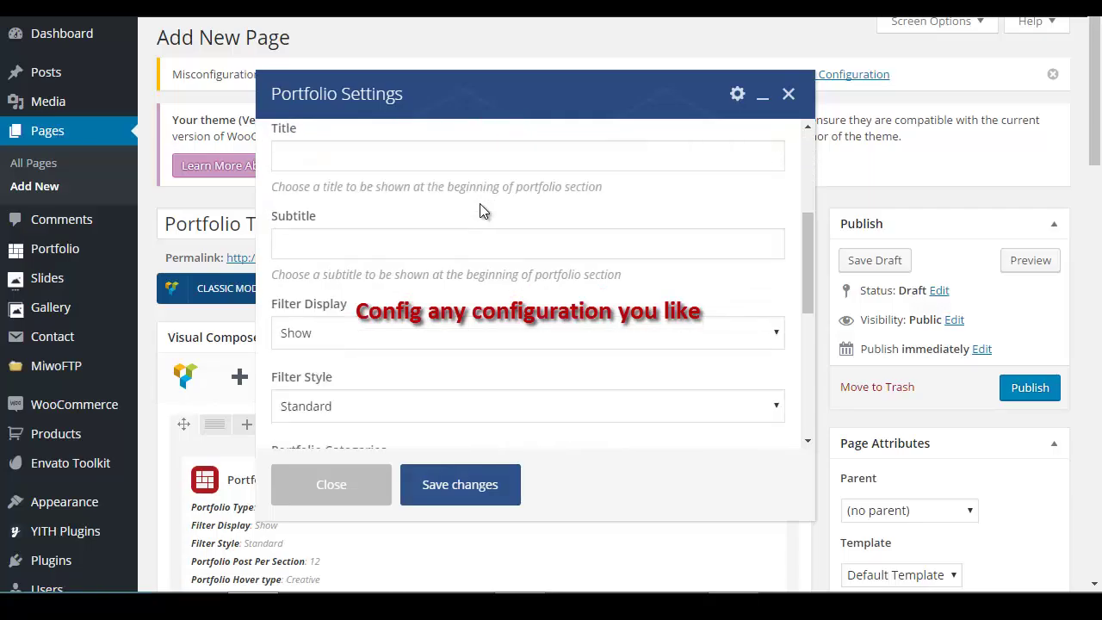
scroll(480, 203, "down", 1)
scroll(480, 203, "down", 2)
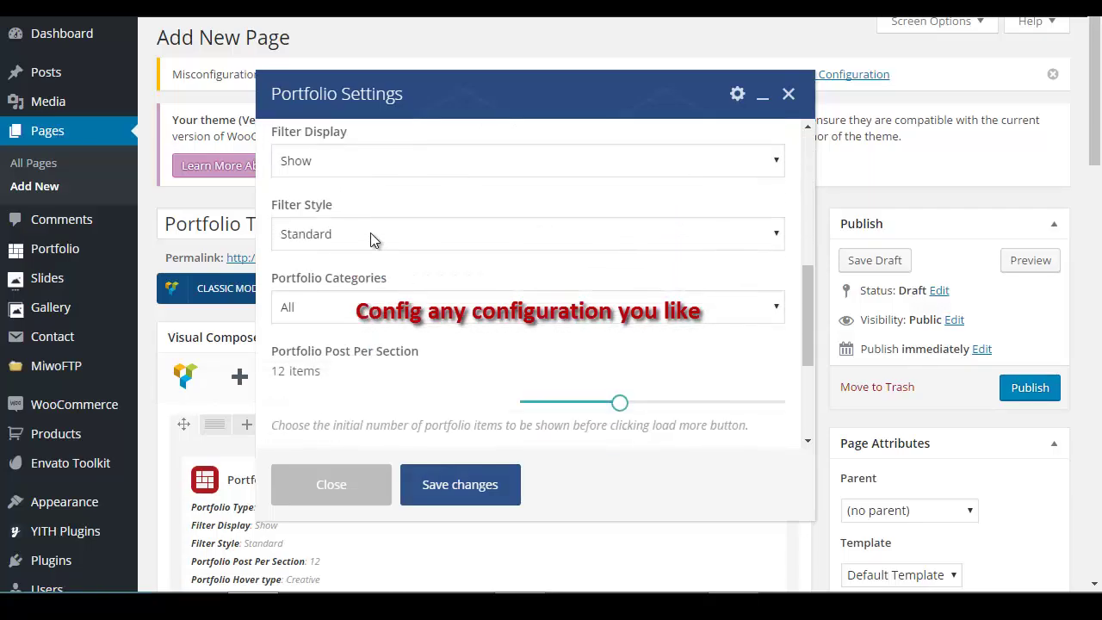
left_click(373, 235)
left_click(360, 279)
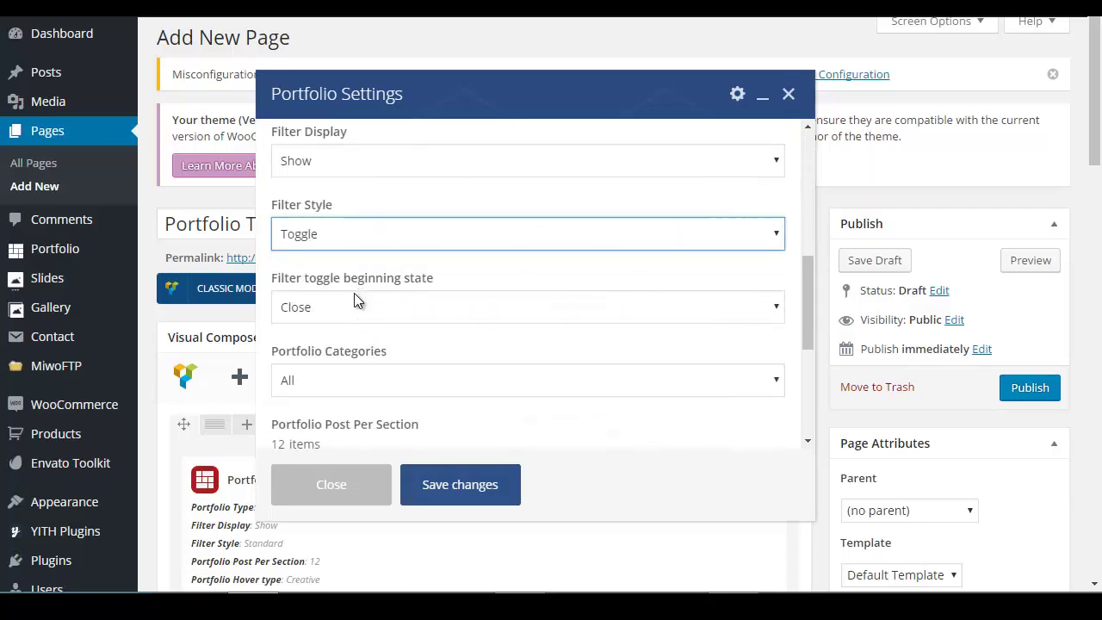
left_click(355, 305)
left_click(359, 310)
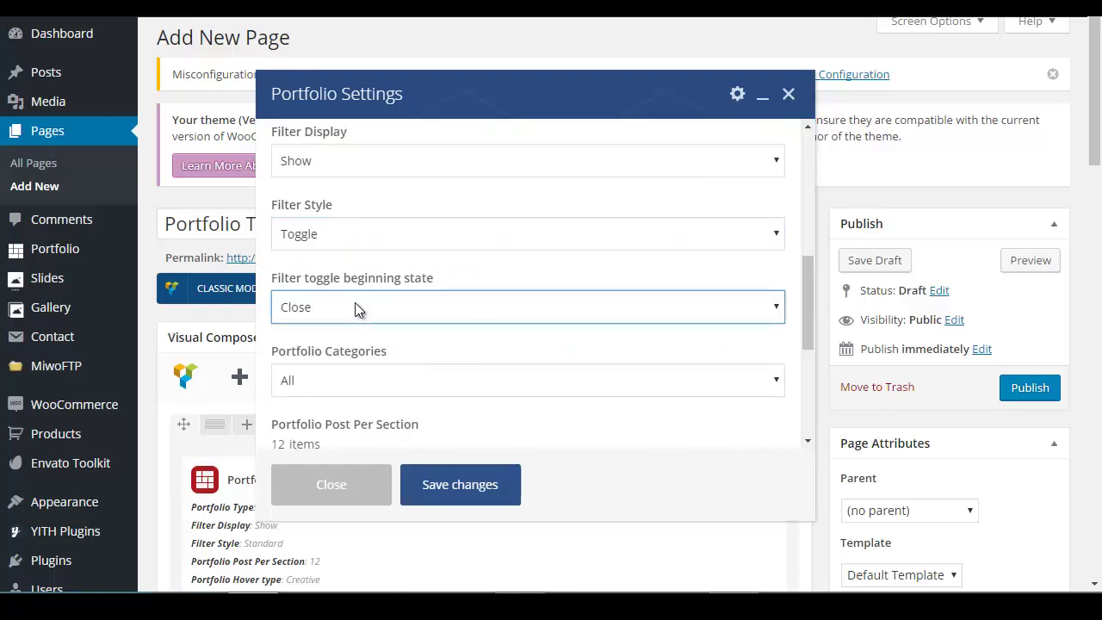
Keep the portfolio categories on All and save the Portfolio element's settings
scroll(359, 310, "down", 2)
left_click(356, 303)
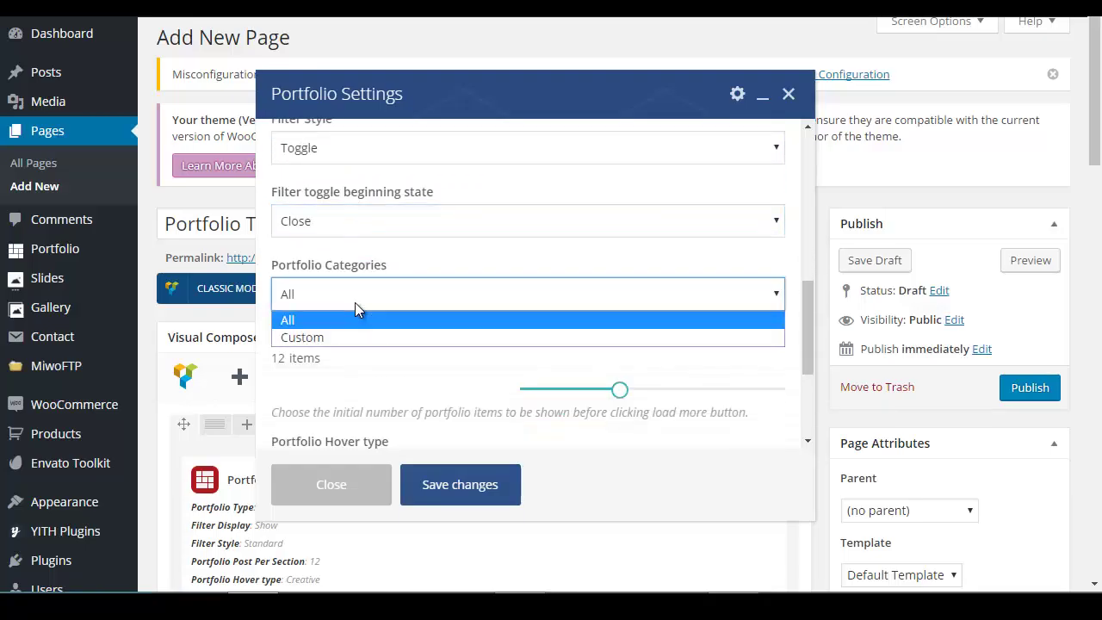
left_click(356, 303)
scroll(421, 271, "down", 1)
scroll(421, 269, "down", 3)
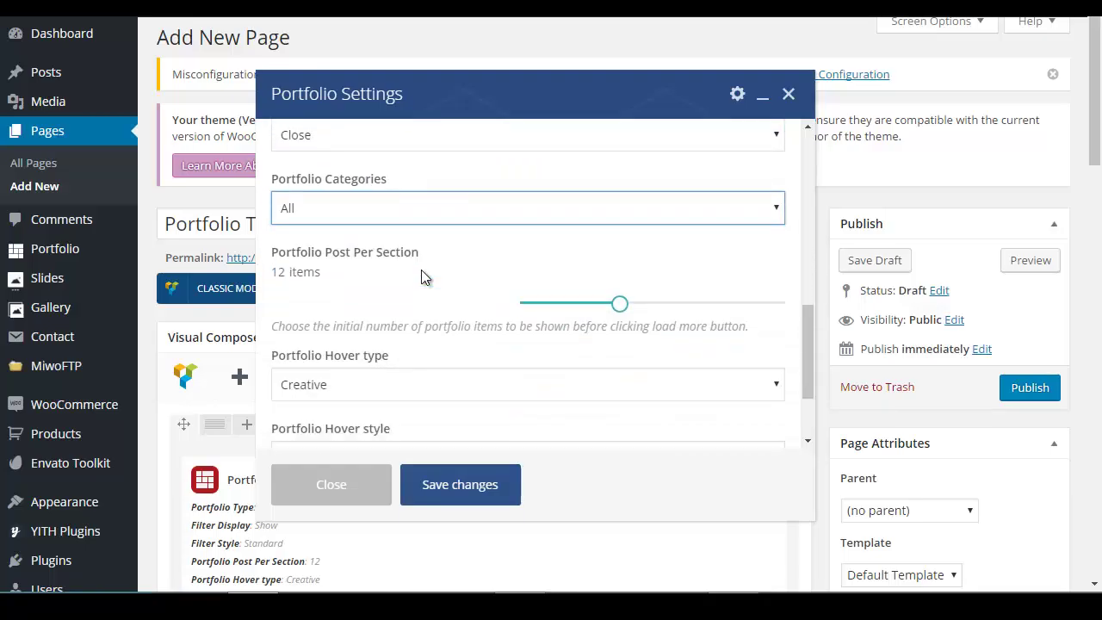
scroll(421, 276, "down", 1)
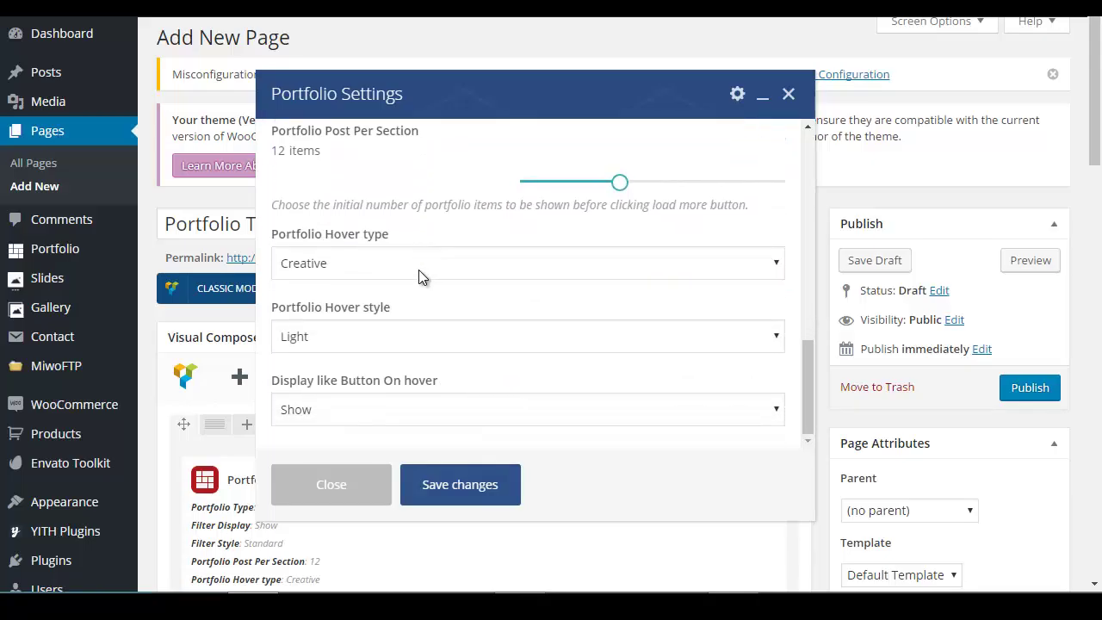
scroll(409, 297, "down", 2)
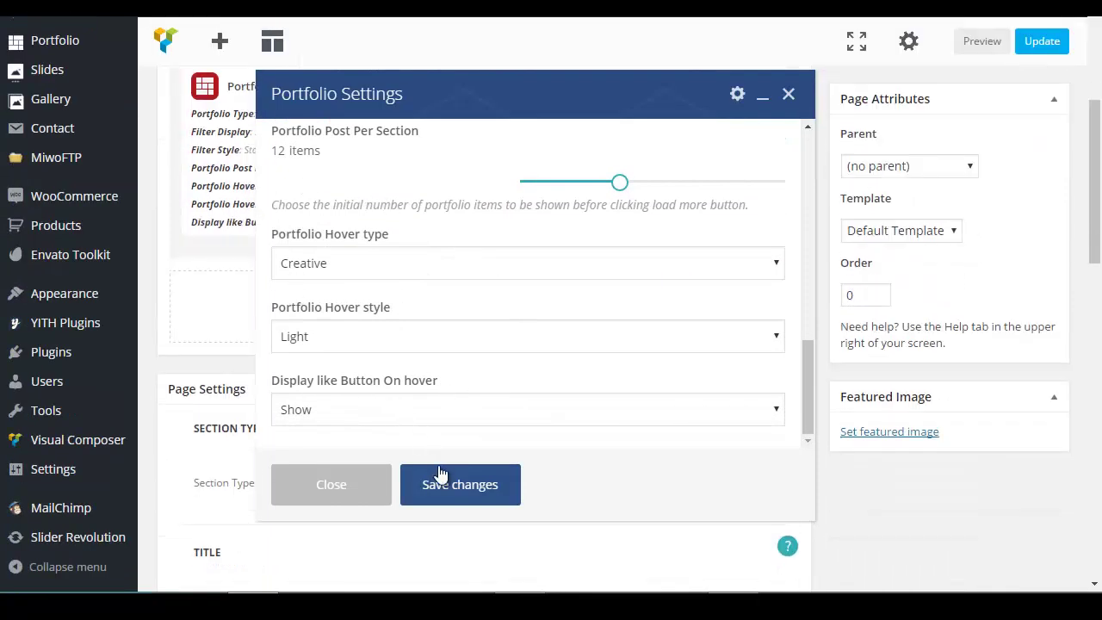
left_click(448, 485)
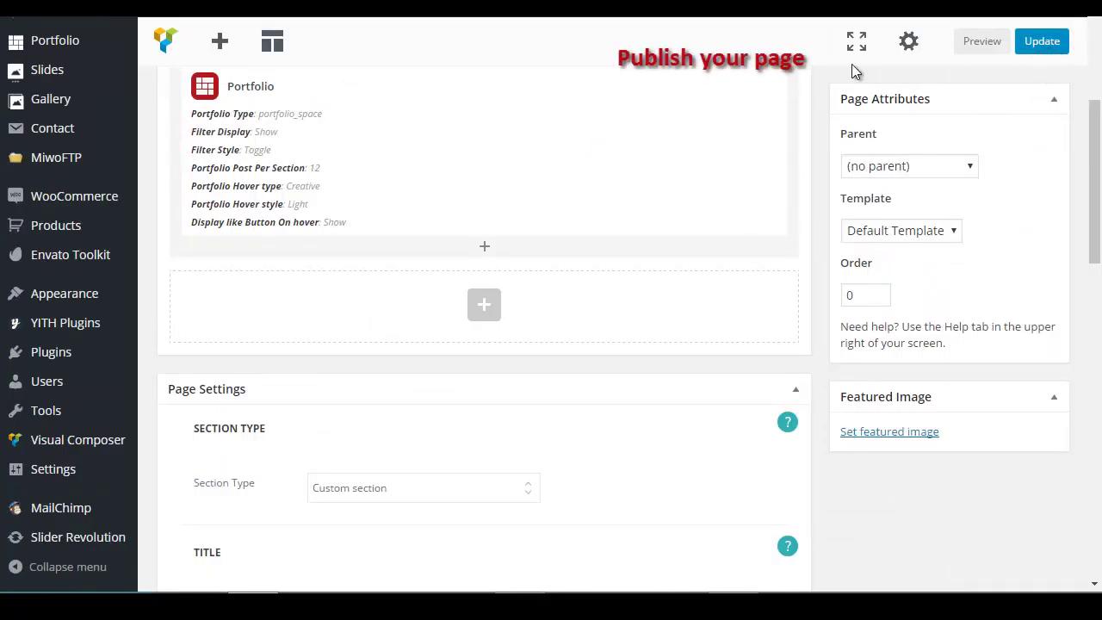
Publish the Portfolio Test page
left_click(1042, 40)
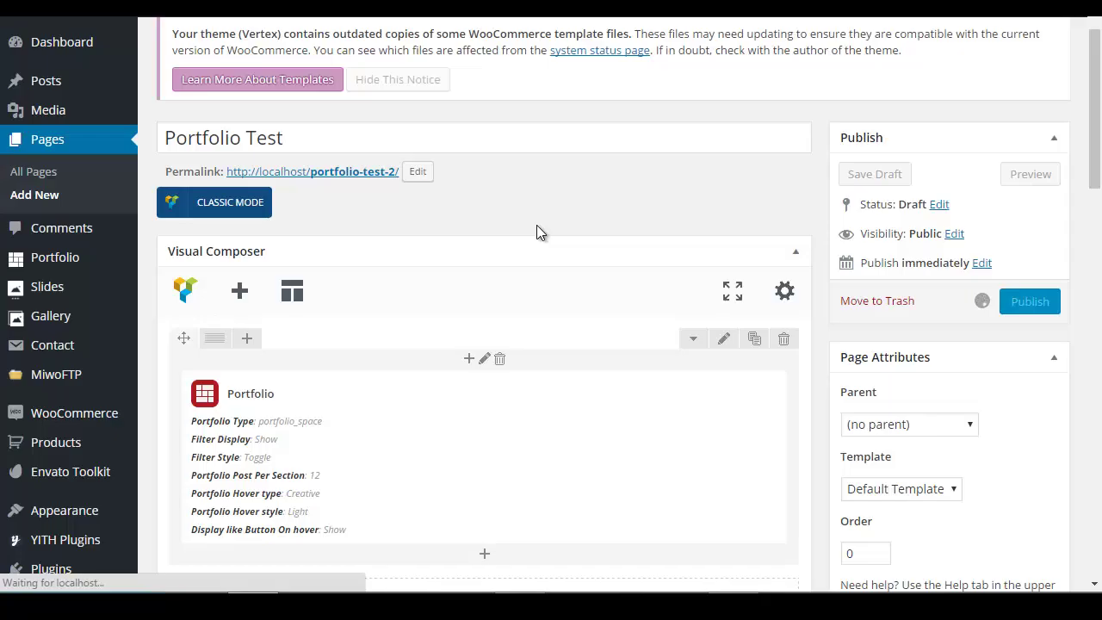
right_click(358, 173)
left_click(325, 314)
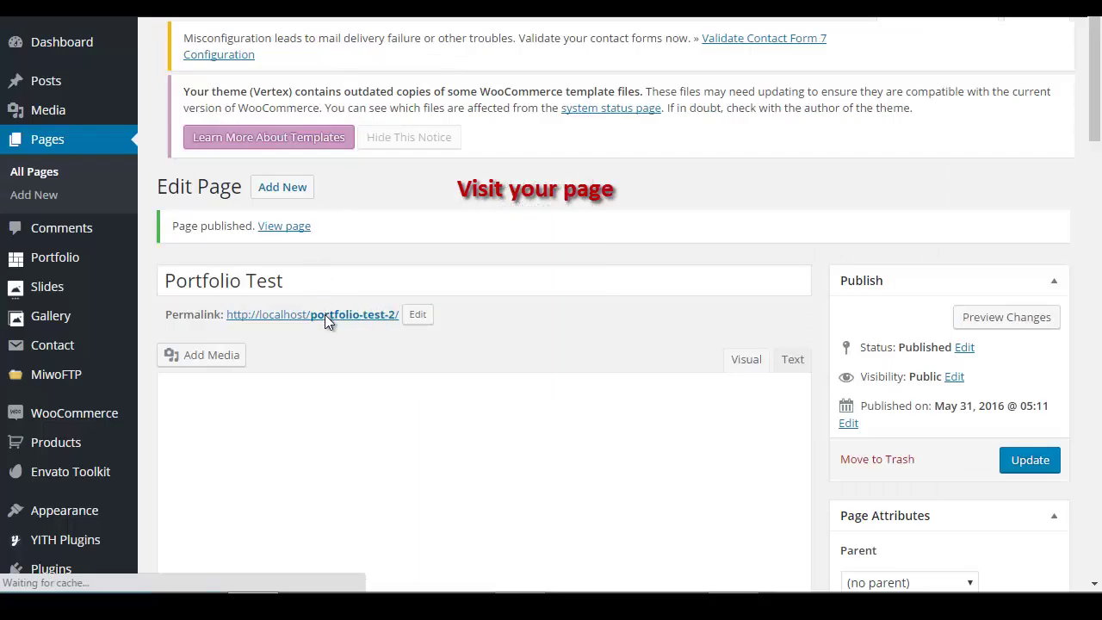
Visit the published Portfolio Test page through its permalink and look over the portfolio grid
right_click(324, 315)
left_click(367, 331)
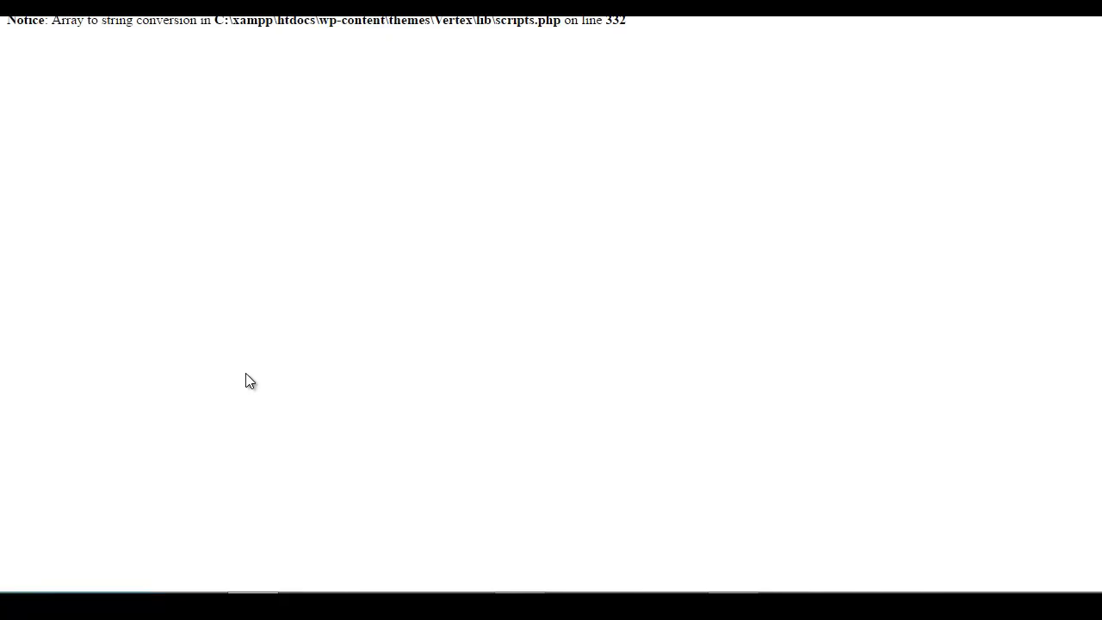
key("F5")
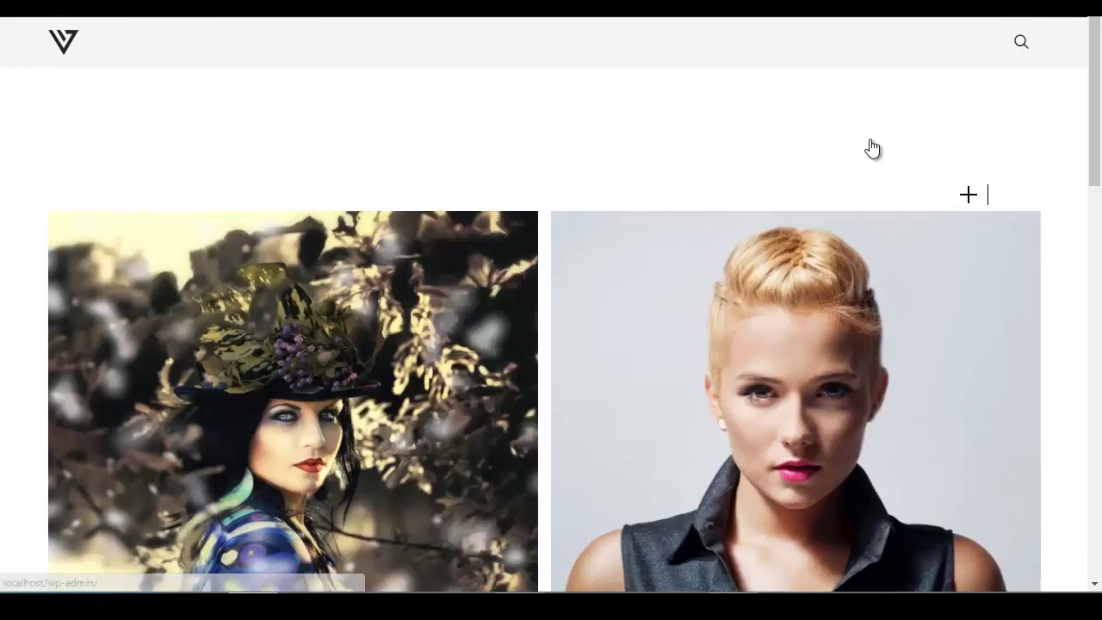
scroll(872, 148, "down", 3)
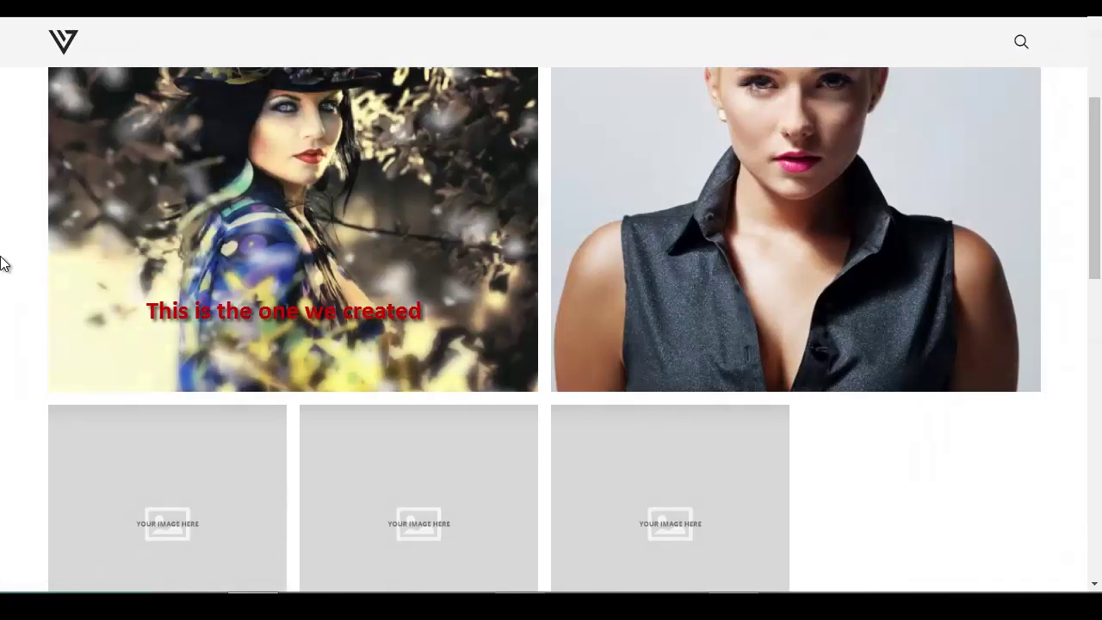
scroll(4, 262, "down", 2)
scroll(3, 263, "up", 2)
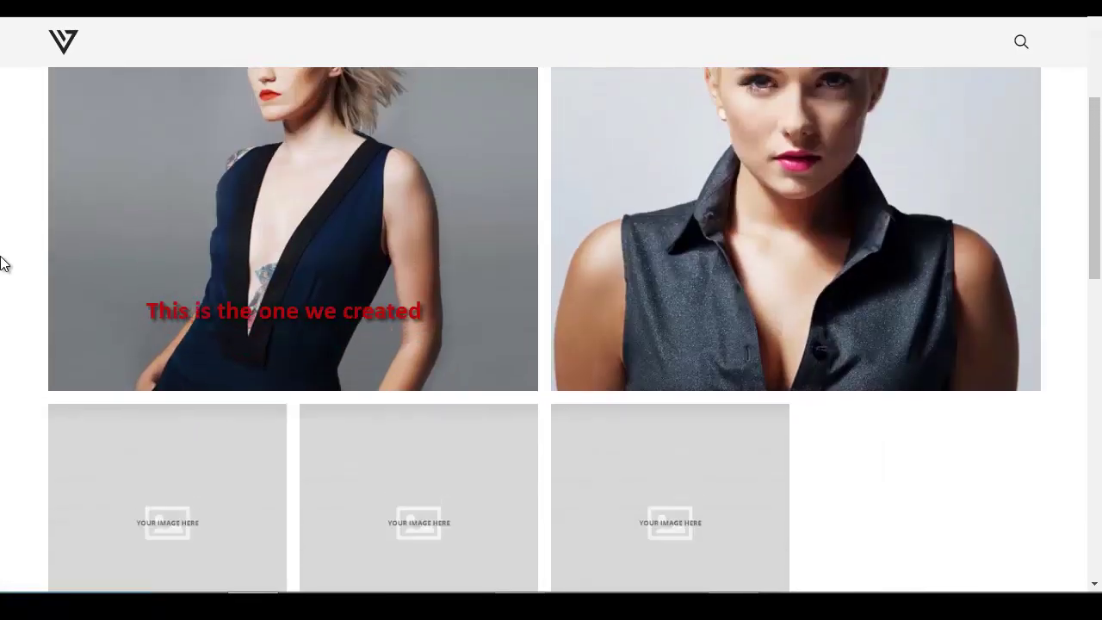
scroll(3, 262, "up", 2)
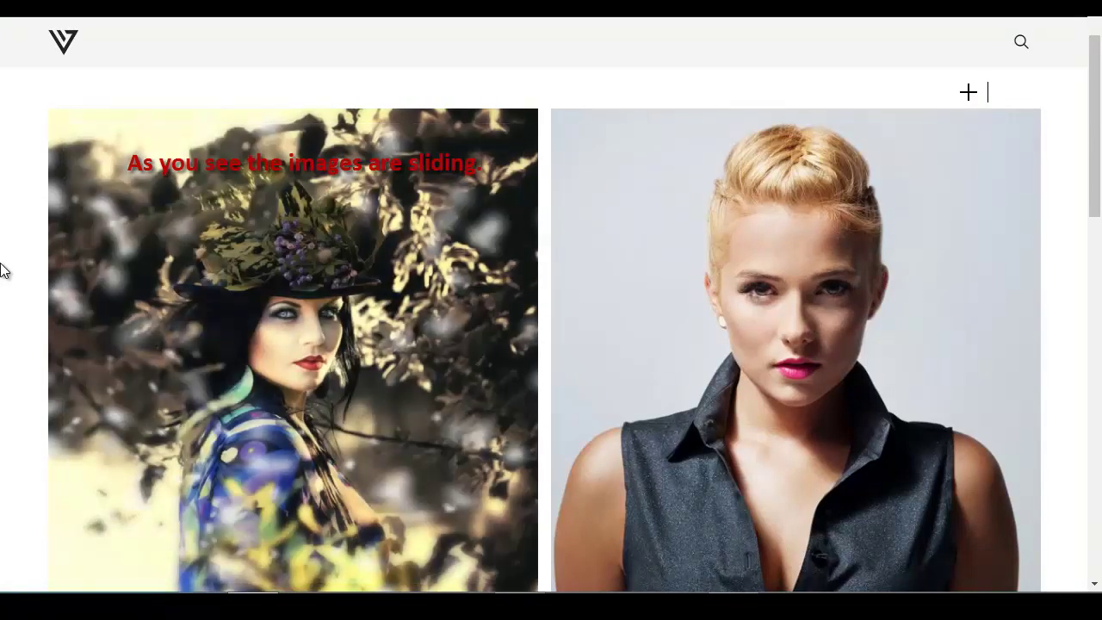
Open the new portfolio item with the sliding thumbnail images and review its whole detail page
left_click(133, 344)
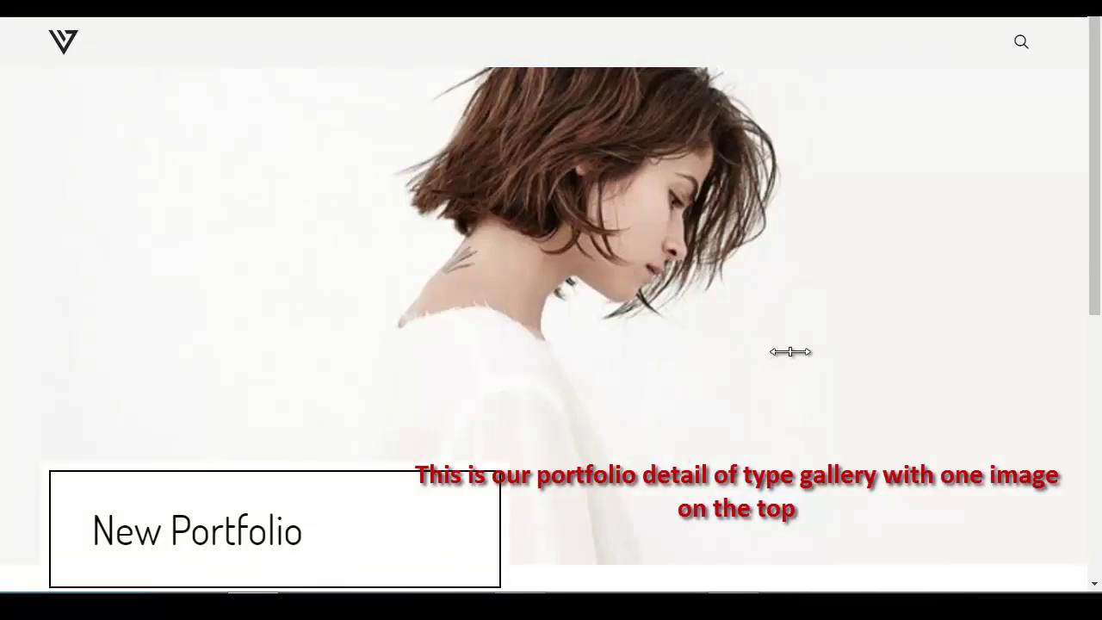
left_click_drag(1097, 149, 1092, 455)
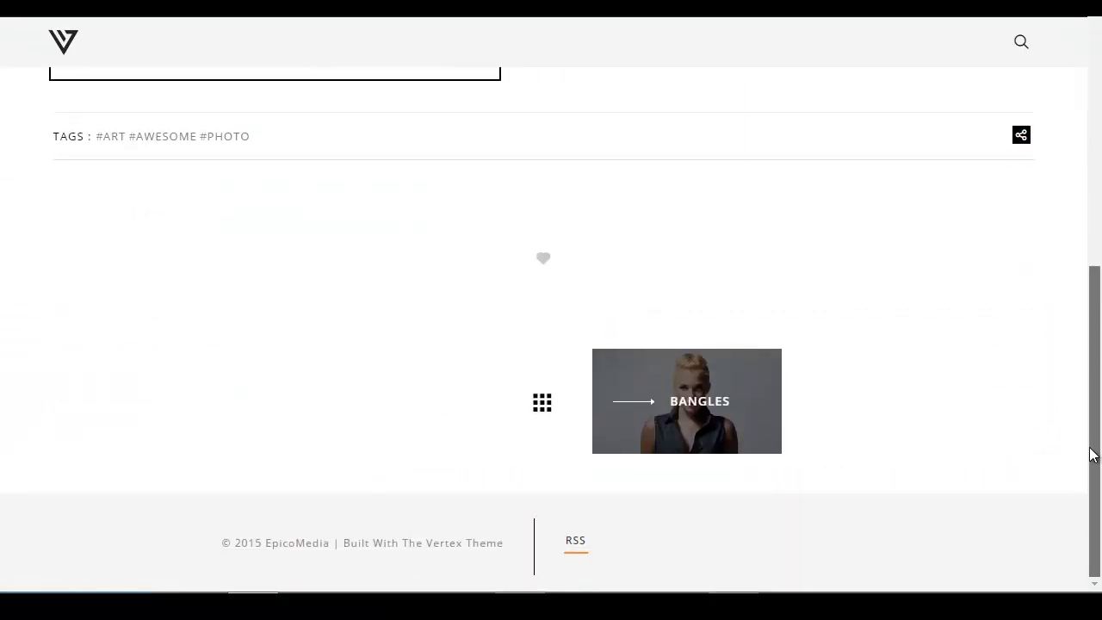
left_click_drag(1082, 393, 1043, 120)
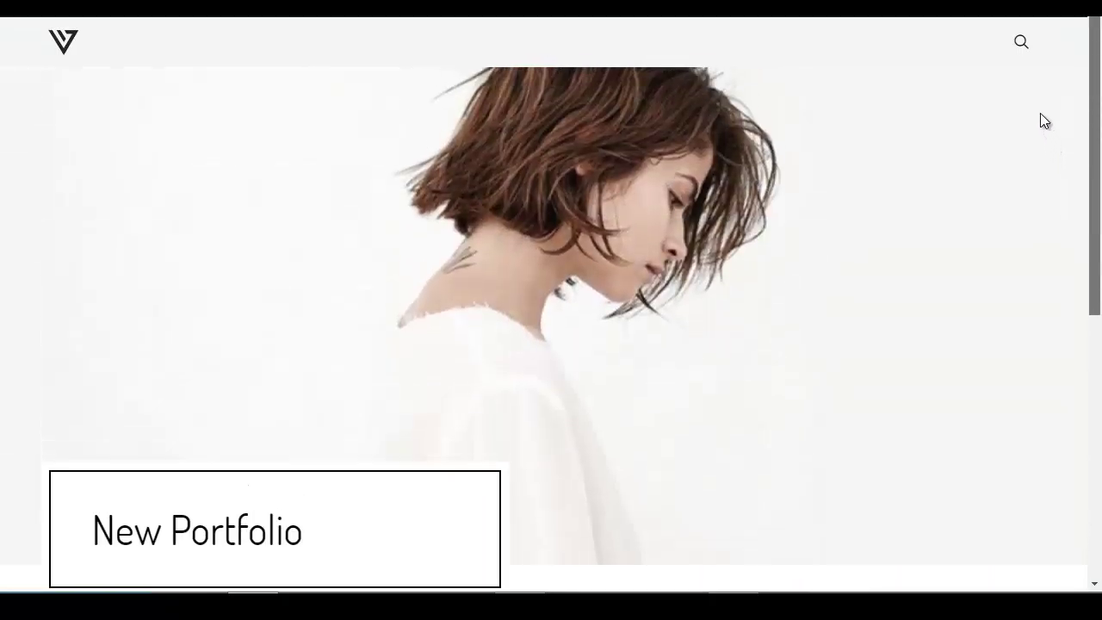